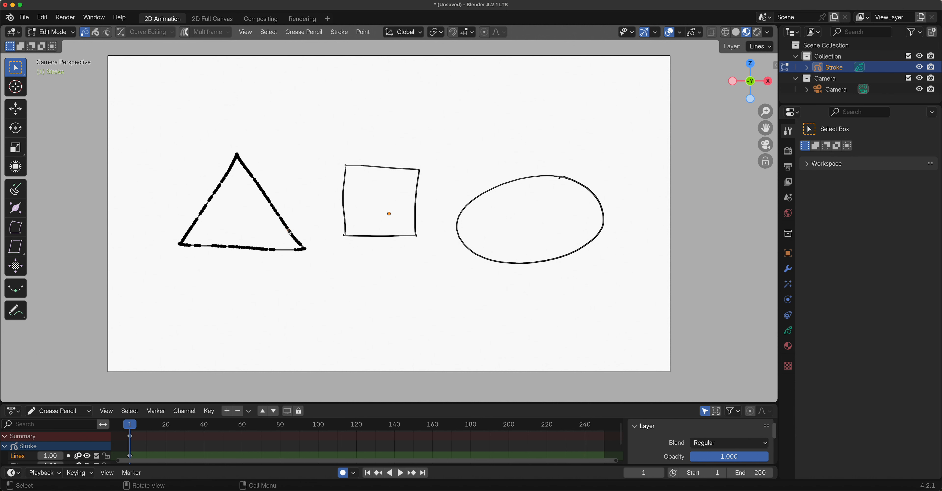
Try moving a point on the triangle's right side upward with the Move tool, and undo the move
{"action": "left_click", "coordinate": [16, 108]}
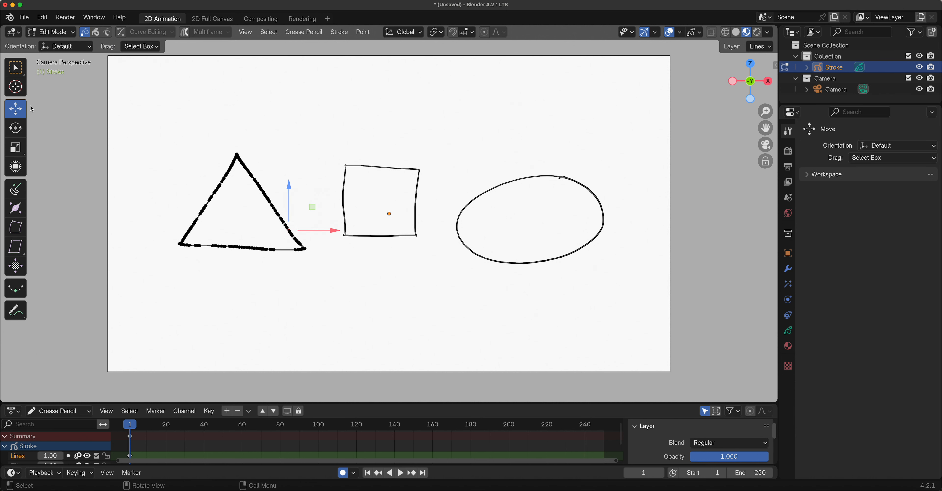
{"action": "left_click_drag", "start_coordinate": [288, 184], "coordinate": [299, 122]}
{"action": "left_click_drag", "start_coordinate": [335, 171], "coordinate": [347, 180]}
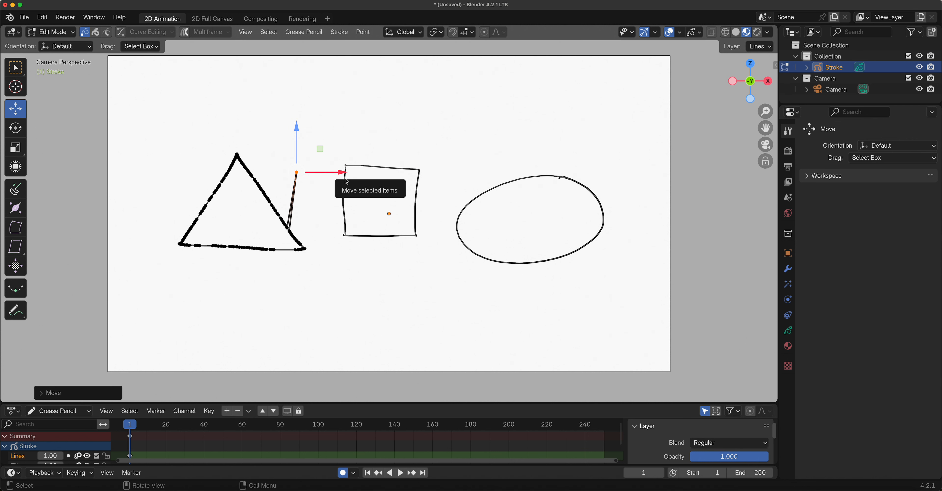
{"action": "key", "text": "super+z"}
{"action": "key", "text": "super+z"}
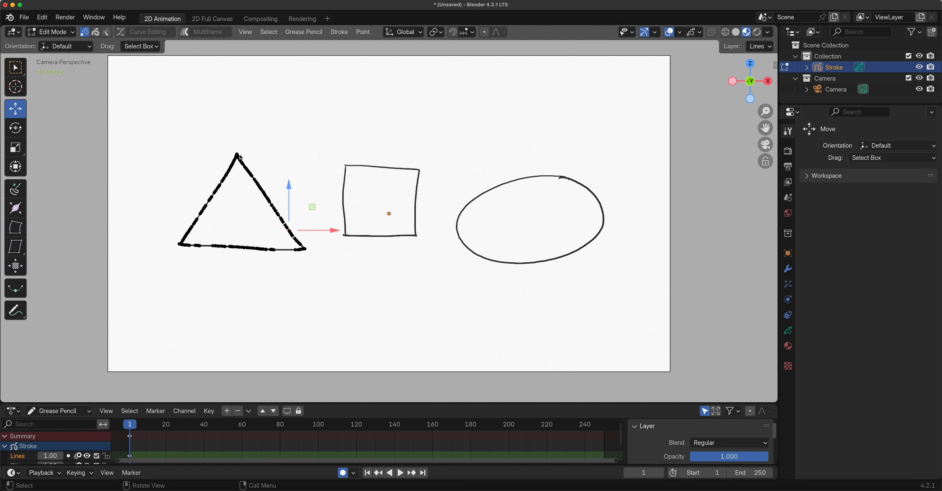
Move the points of the triangle's bottom edge downward and rotate them counterclockwise
{"action": "left_click_drag", "start_coordinate": [195, 241], "coordinate": [284, 266]}
{"action": "left_click_drag", "start_coordinate": [245, 213], "coordinate": [244, 246]}
{"action": "left_click", "coordinate": [17, 128]}
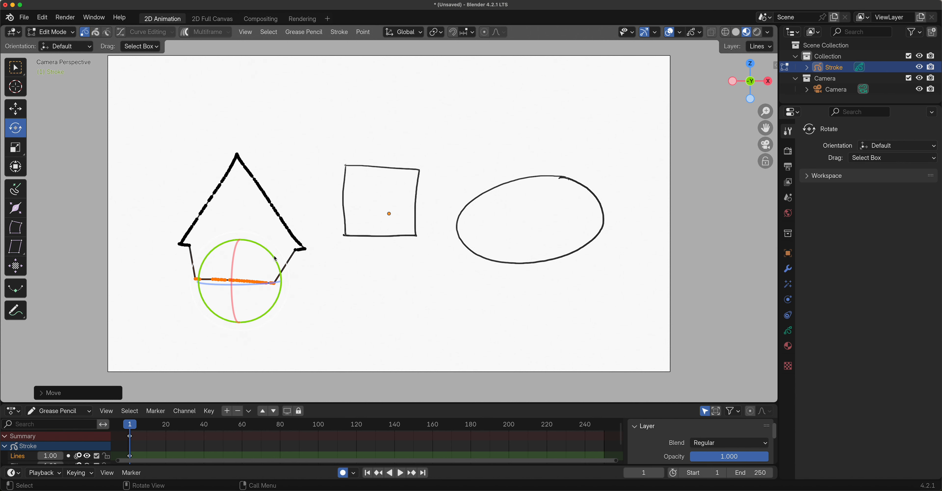
{"action": "mouse_move", "coordinate": [276, 260]}
{"action": "left_mouse_down"}
{"action": "mouse_move", "coordinate": [256, 237]}
{"action": "mouse_move", "coordinate": [282, 241]}
{"action": "mouse_move", "coordinate": [297, 227]}
{"action": "mouse_move", "coordinate": [271, 250]}
{"action": "mouse_move", "coordinate": [280, 249]}
{"action": "left_mouse_up"}
Select the whole oval stroke and scale it much taller and slightly narrower with the Scale tool
{"action": "left_click", "coordinate": [16, 147]}
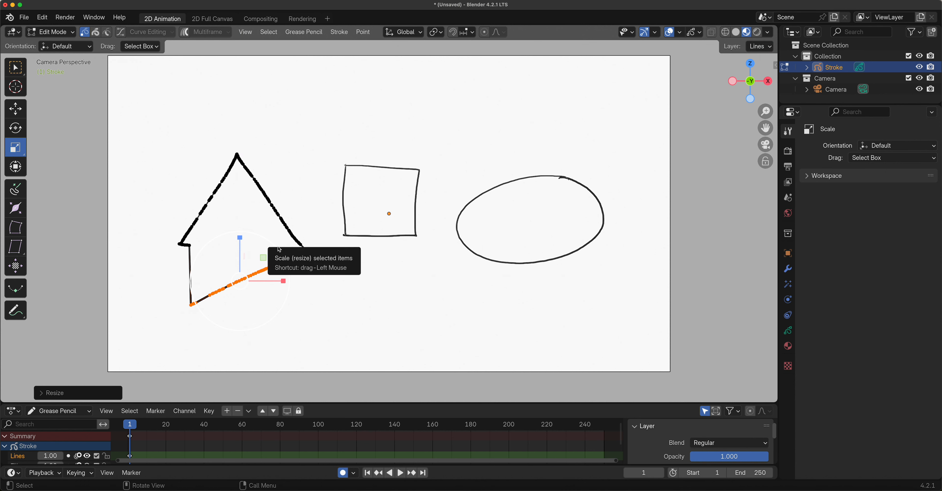
{"action": "left_click", "coordinate": [96, 33]}
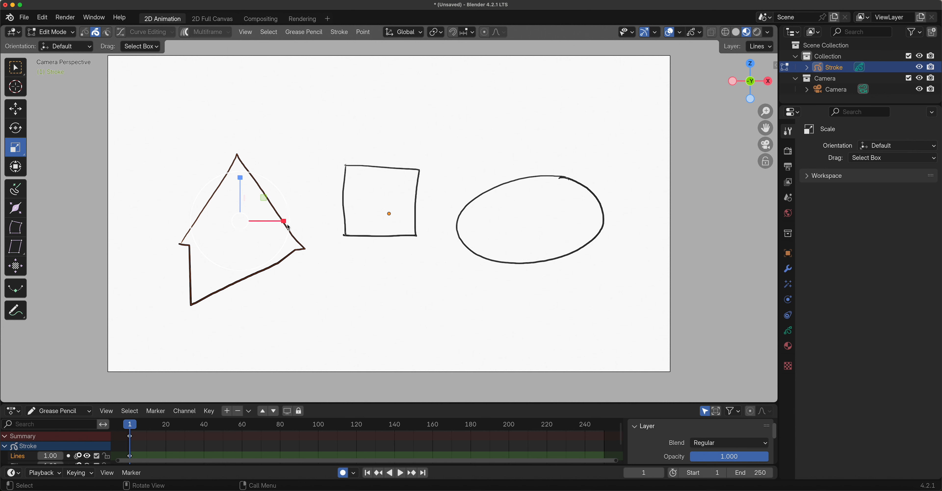
{"action": "left_click", "coordinate": [558, 178]}
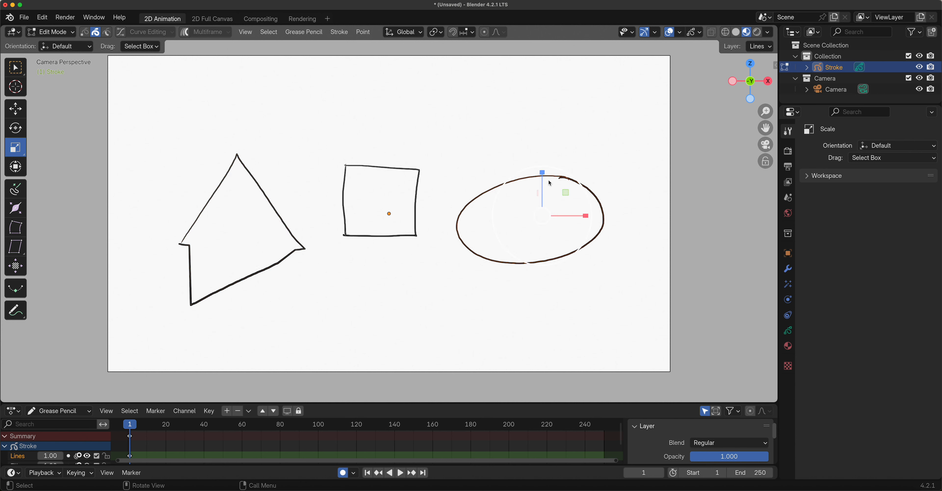
{"action": "mouse_move", "coordinate": [542, 172]}
{"action": "left_mouse_down"}
{"action": "mouse_move", "coordinate": [542, 120]}
{"action": "mouse_move", "coordinate": [546, 131]}
{"action": "left_mouse_up"}
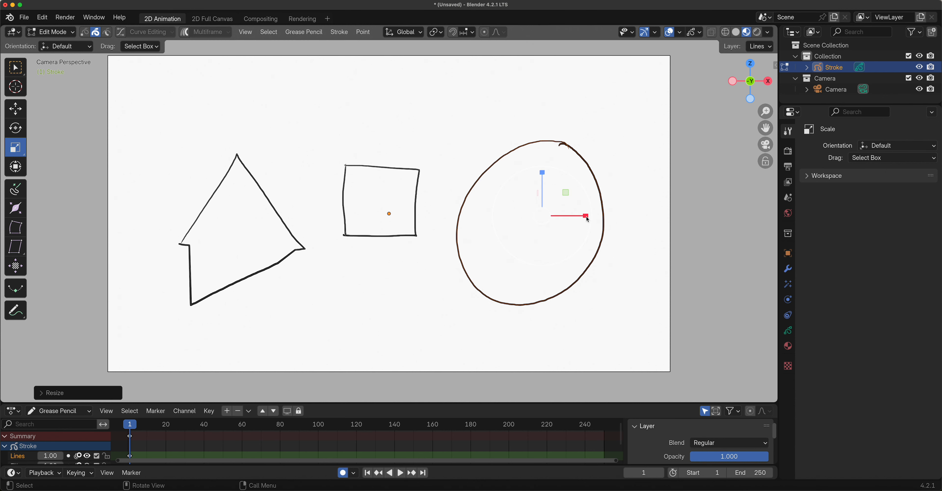
{"action": "left_click_drag", "start_coordinate": [586, 217], "coordinate": [591, 221]}
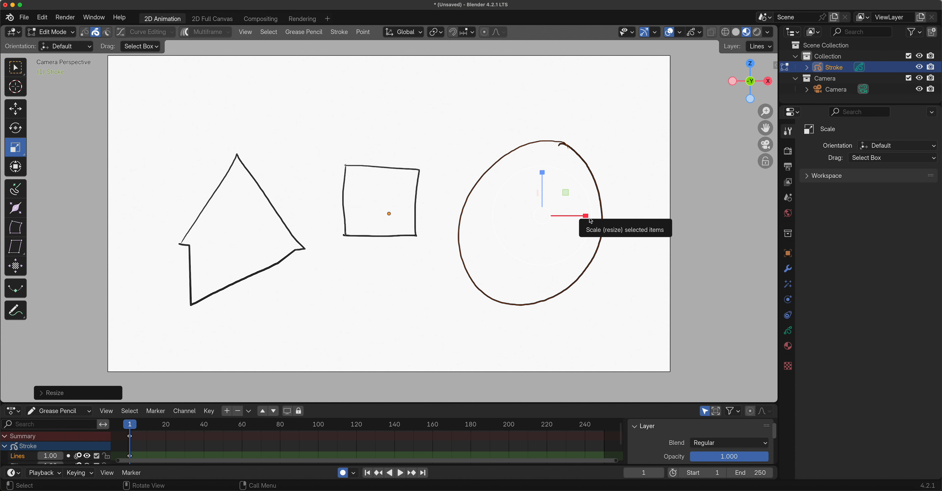
Select the whole square and use the Transform tool to shift it slightly, rotate it counterclockwise and reduce its height
{"action": "left_click", "coordinate": [19, 170]}
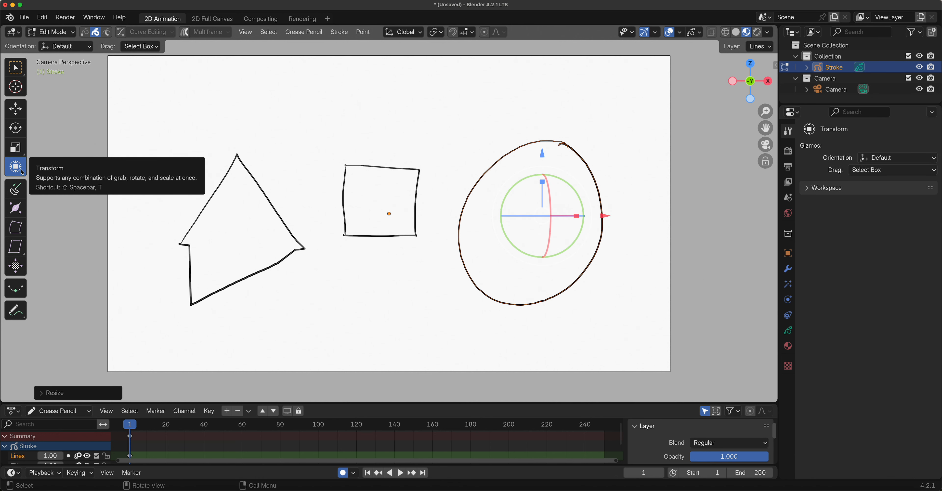
{"action": "left_click", "coordinate": [373, 166]}
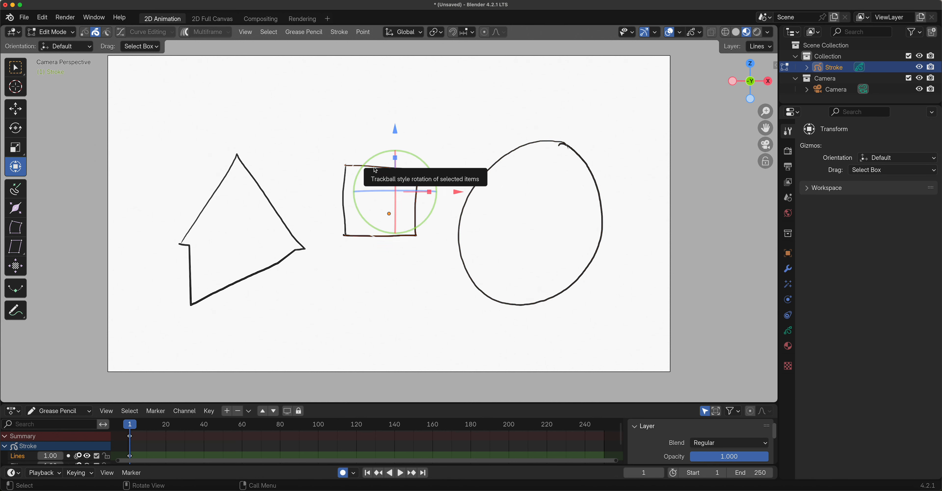
{"action": "mouse_move", "coordinate": [395, 130]}
{"action": "left_mouse_down"}
{"action": "mouse_move", "coordinate": [394, 116]}
{"action": "mouse_move", "coordinate": [396, 124]}
{"action": "left_mouse_up"}
{"action": "left_click_drag", "start_coordinate": [323, 165], "coordinate": [434, 248]}
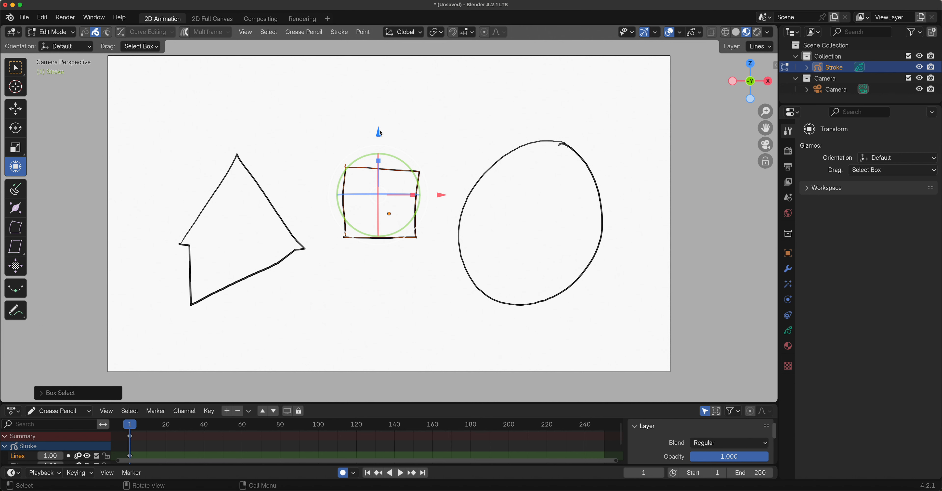
{"action": "left_click_drag", "start_coordinate": [379, 129], "coordinate": [379, 123]}
{"action": "left_click_drag", "start_coordinate": [398, 154], "coordinate": [378, 155]}
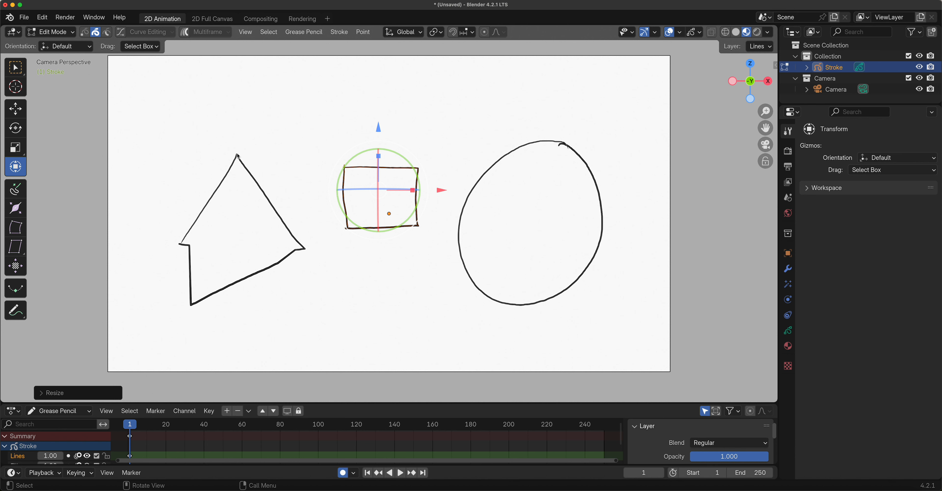
Compare point and stroke selection on the edited triangle, and box-select the stroke forming the square's left side
{"action": "left_click", "coordinate": [244, 164]}
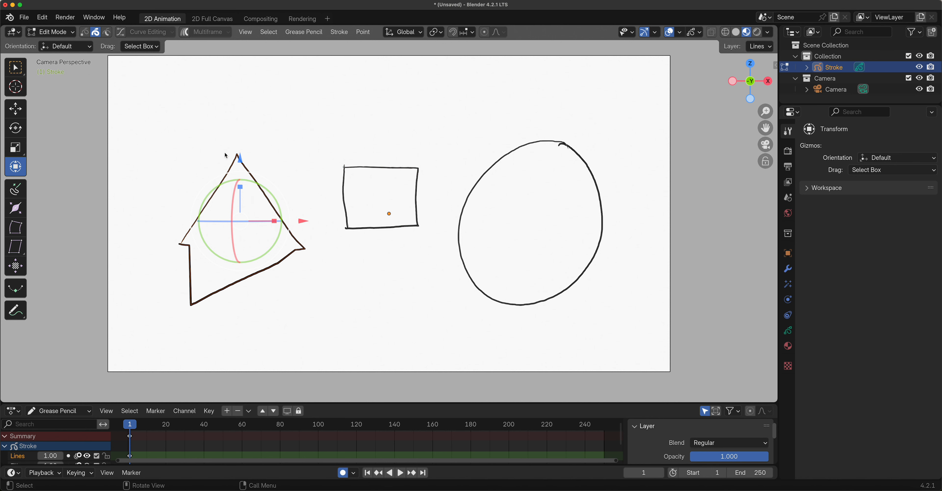
{"action": "left_click", "coordinate": [17, 69]}
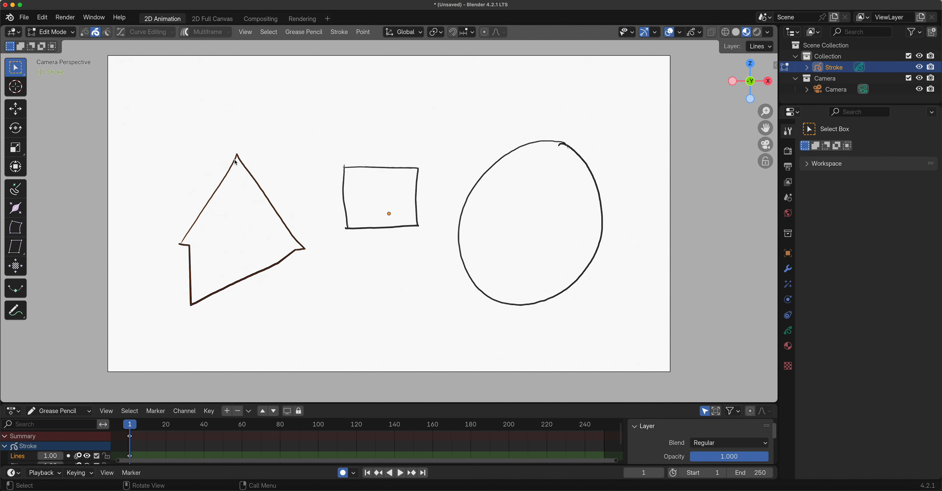
{"action": "left_click", "coordinate": [84, 32]}
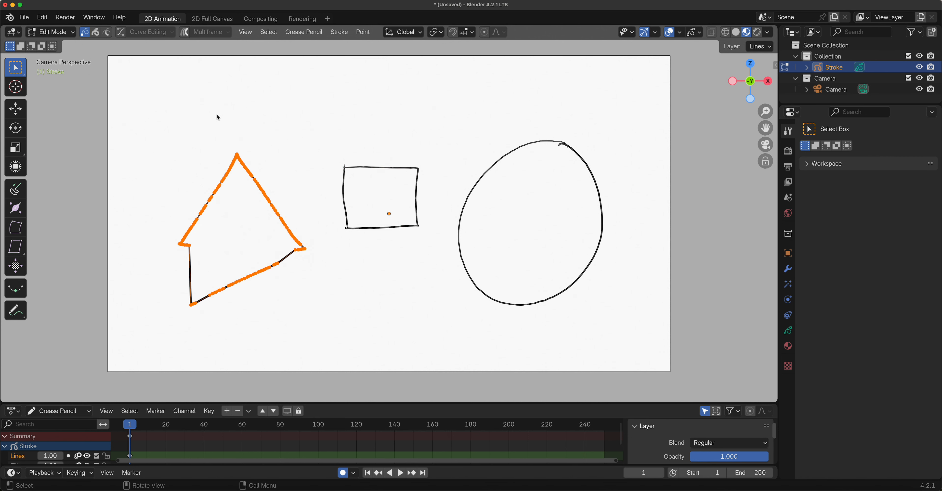
{"action": "left_click", "coordinate": [95, 32]}
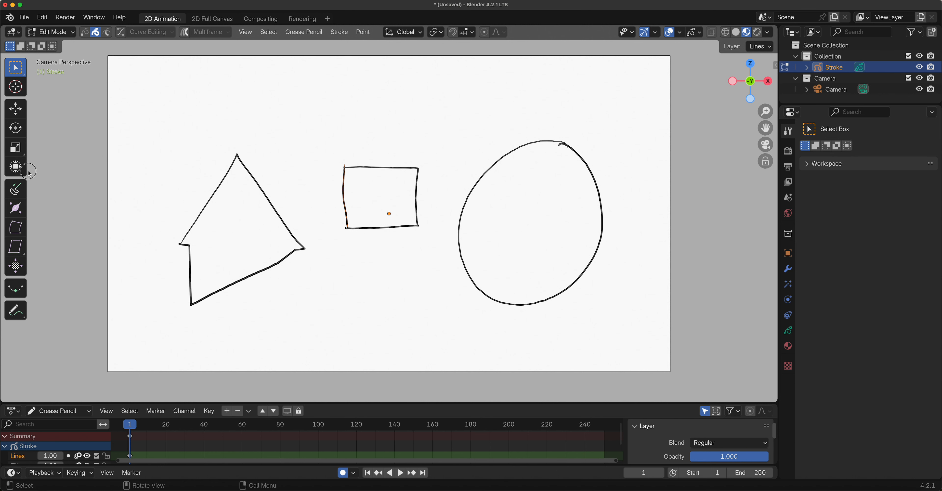
{"action": "left_click_drag", "start_coordinate": [338, 151], "coordinate": [294, 139]}
{"action": "left_click_drag", "start_coordinate": [336, 192], "coordinate": [370, 193]}
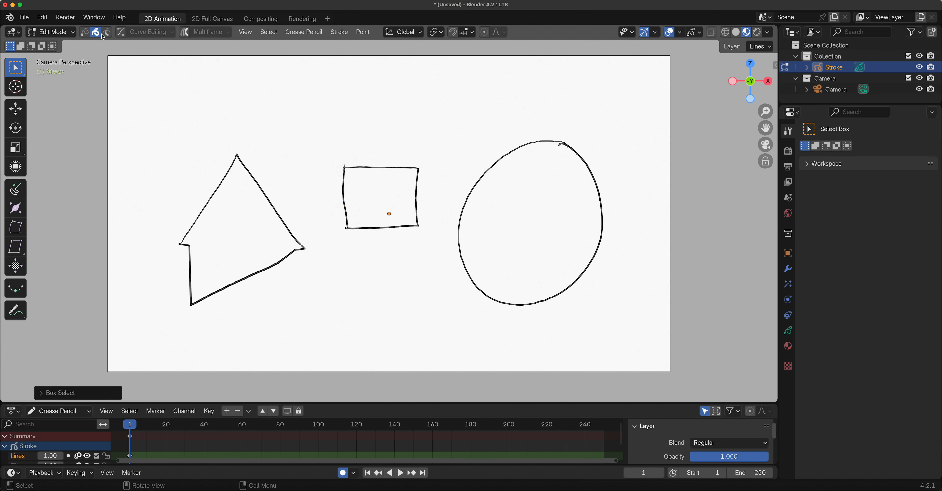
Extrude the middle points of the square's top edge to the left, and extrude points from its left side
{"action": "left_click", "coordinate": [85, 31]}
{"action": "left_click_drag", "start_coordinate": [370, 164], "coordinate": [395, 186]}
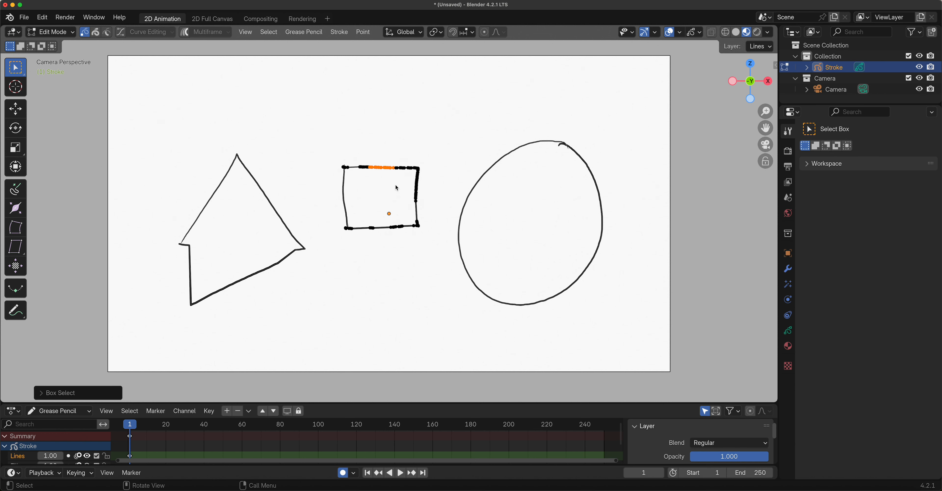
{"action": "left_click", "coordinate": [16, 188]}
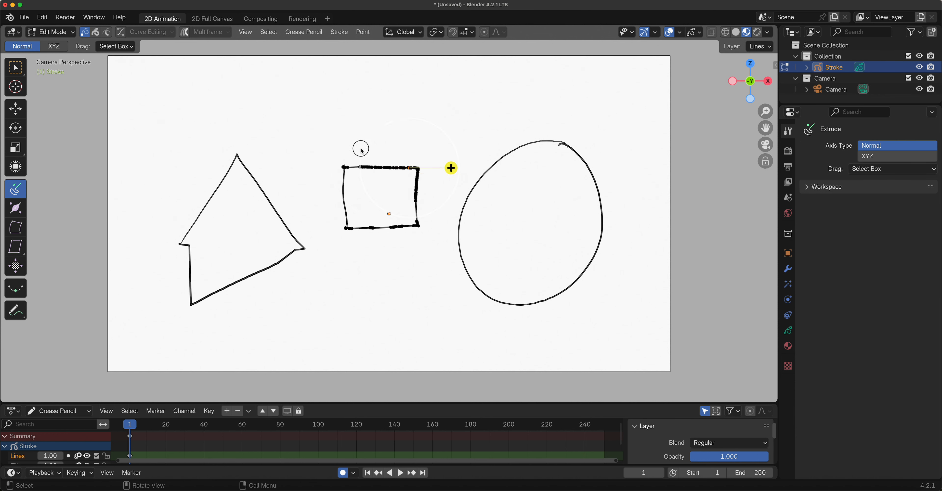
{"action": "mouse_move", "coordinate": [358, 138]}
{"action": "left_mouse_down"}
{"action": "mouse_move", "coordinate": [397, 186]}
{"action": "mouse_move", "coordinate": [472, 137]}
{"action": "mouse_move", "coordinate": [511, 137]}
{"action": "mouse_move", "coordinate": [338, 143]}
{"action": "left_mouse_up"}
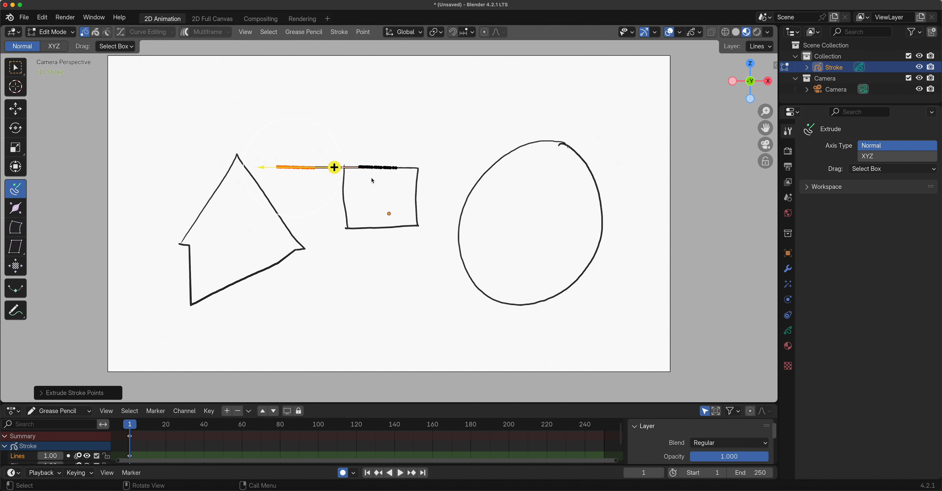
{"action": "left_click", "coordinate": [344, 201]}
{"action": "mouse_move", "coordinate": [380, 202]}
{"action": "left_mouse_down"}
{"action": "mouse_move", "coordinate": [355, 202]}
{"action": "mouse_move", "coordinate": [381, 216]}
{"action": "left_mouse_up"}
{"action": "left_click", "coordinate": [345, 209]}
{"action": "left_click", "coordinate": [345, 214]}
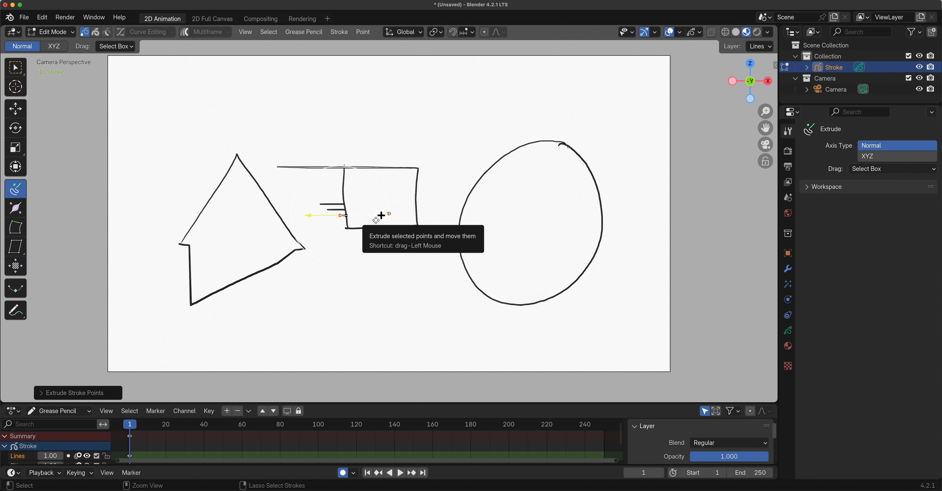
Undo all the extrusions made from the square's points
{"action": "key", "text": "ctrl+z"}
{"action": "key", "text": "ctrl+z"}
{"action": "key", "text": "ctrl+z"}
{"action": "key", "text": "ctrl+z"}
{"action": "key", "text": "ctrl+z"}
{"action": "key", "text": "ctrl+z"}
{"action": "key", "text": "ctrl+z"}
{"action": "key", "text": "ctrl+z"}
{"action": "key", "text": "ctrl+z"}
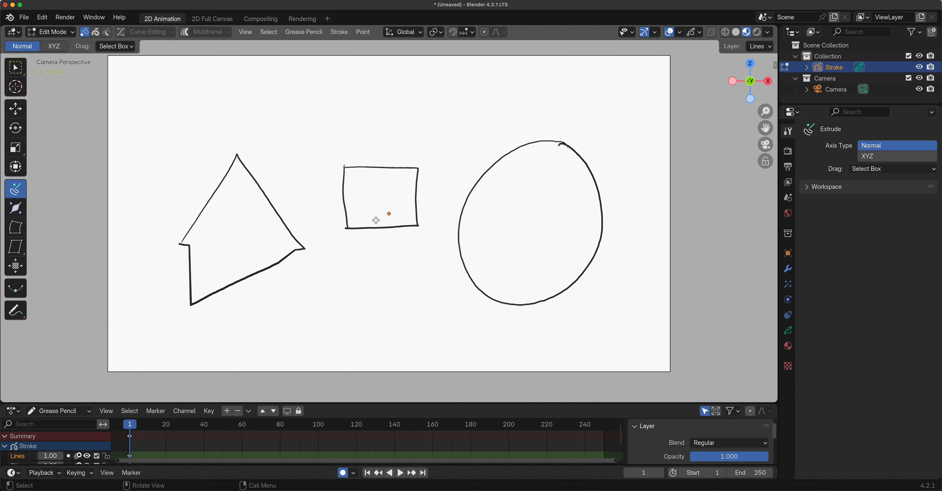
Set the Thickness Scale of the Stroke object's strokes to 1.32
{"action": "left_click", "coordinate": [787, 331]}
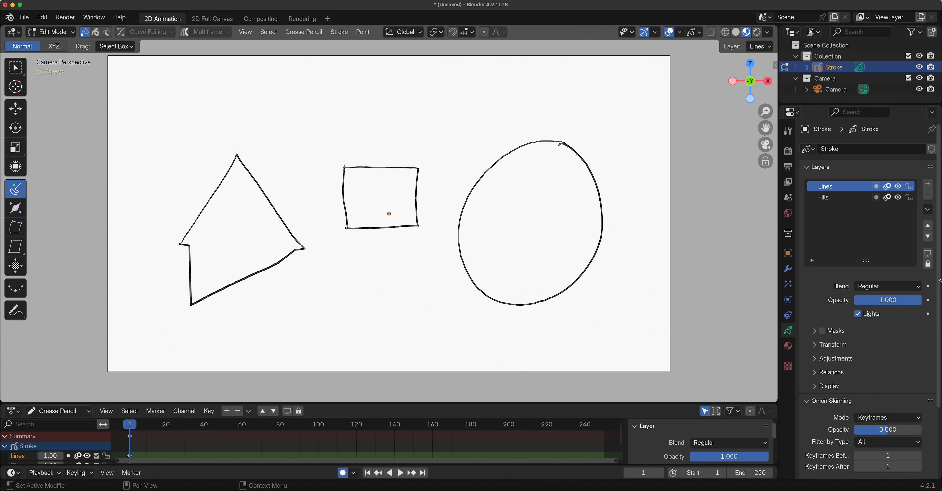
{"action": "scroll", "coordinate": [940, 288], "scroll_direction": "down", "scroll_amount": 1}
{"action": "scroll", "coordinate": [940, 289], "scroll_direction": "down", "scroll_amount": 5}
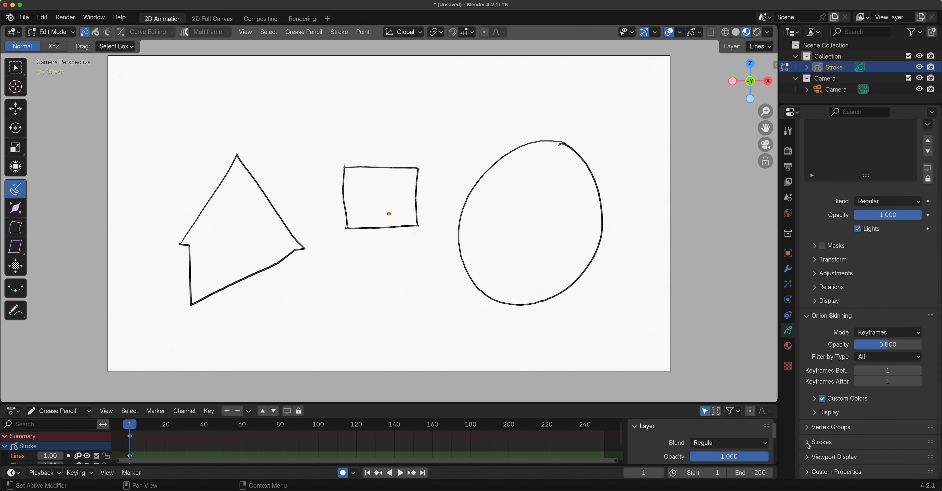
{"action": "scroll", "coordinate": [920, 432], "scroll_direction": "down", "scroll_amount": 3}
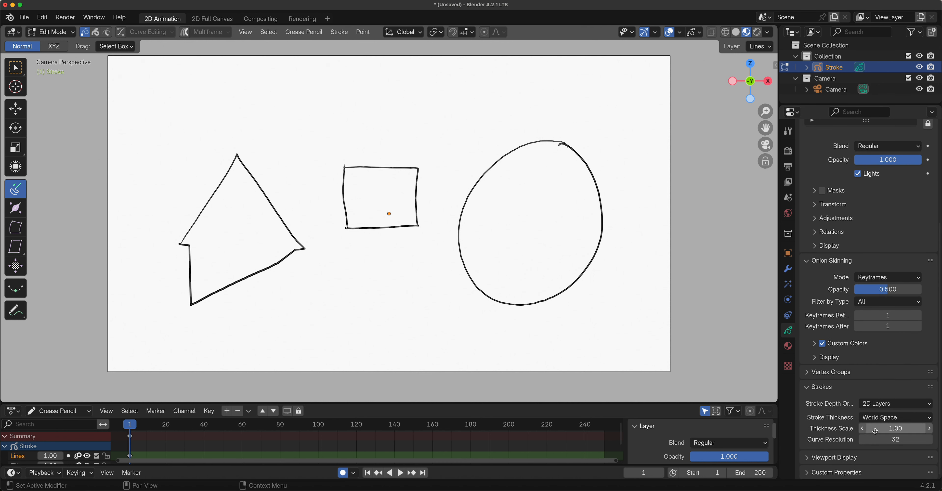
{"action": "left_click_drag", "start_coordinate": [876, 432], "coordinate": [940, 427]}
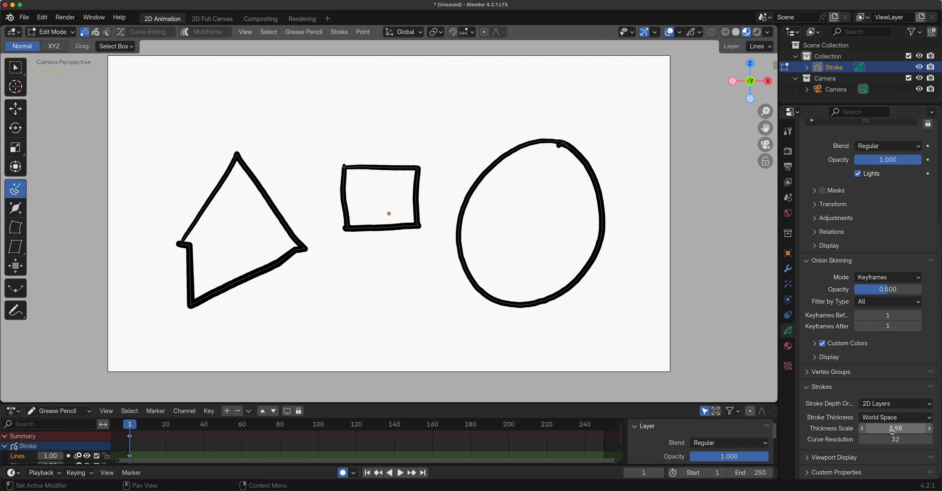
{"action": "left_click_drag", "start_coordinate": [893, 432], "coordinate": [857, 429]}
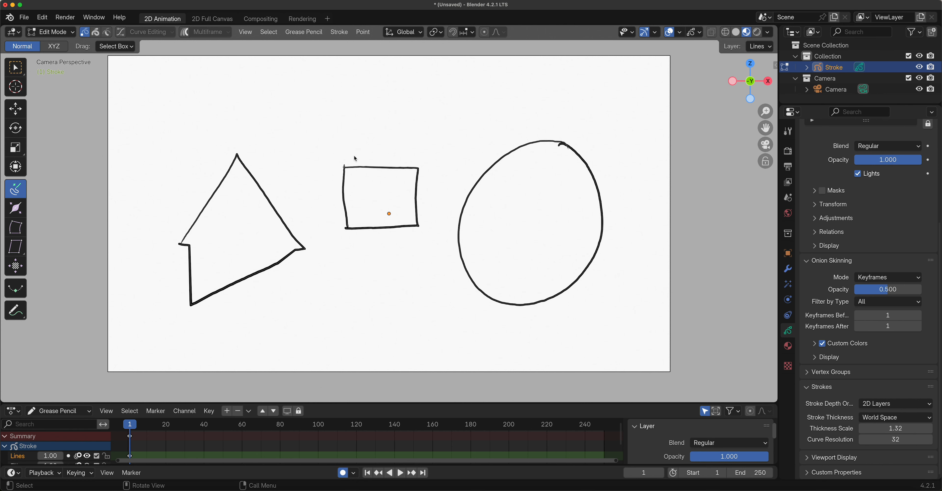
Select the points along the square's top edge and adjust their thickness with the Radius tool
{"action": "left_click_drag", "start_coordinate": [354, 155], "coordinate": [409, 186]}
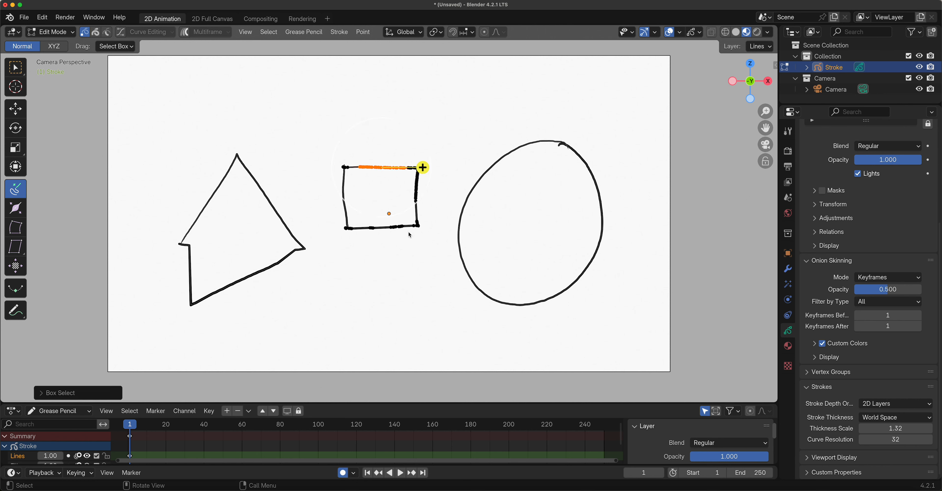
{"action": "left_click", "coordinate": [19, 211]}
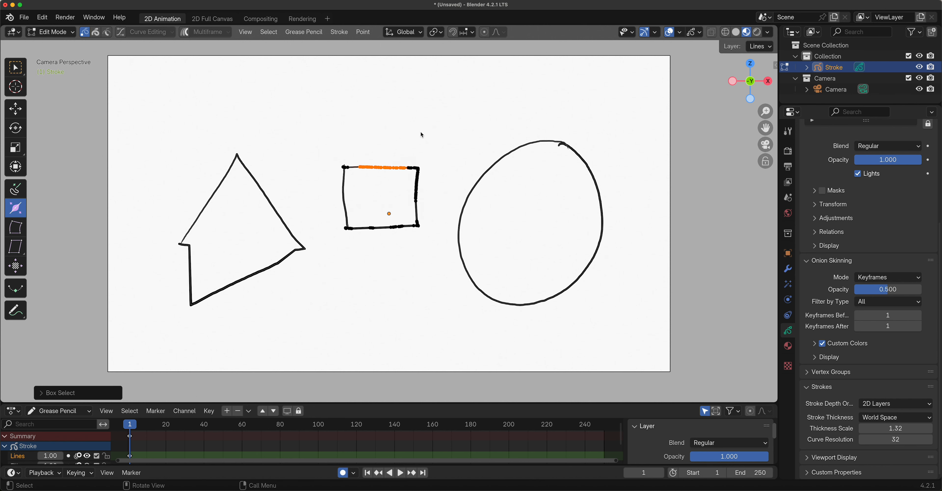
{"action": "mouse_move", "coordinate": [421, 135]}
{"action": "left_mouse_down"}
{"action": "mouse_move", "coordinate": [540, 75]}
{"action": "mouse_move", "coordinate": [616, 58]}
{"action": "mouse_move", "coordinate": [414, 139]}
{"action": "left_mouse_up"}
{"action": "left_click_drag", "start_coordinate": [317, 148], "coordinate": [424, 252]}
Select all points of the square and bend the shape so its upper part curves to the right
{"action": "left_click", "coordinate": [17, 68]}
{"action": "left_click_drag", "start_coordinate": [332, 151], "coordinate": [441, 247]}
{"action": "left_click", "coordinate": [16, 227]}
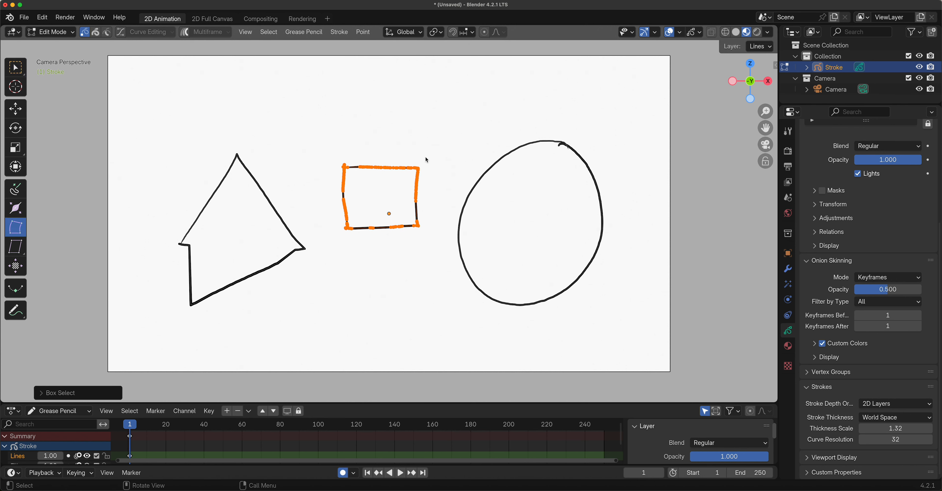
{"action": "left_click_drag", "start_coordinate": [405, 145], "coordinate": [450, 151]}
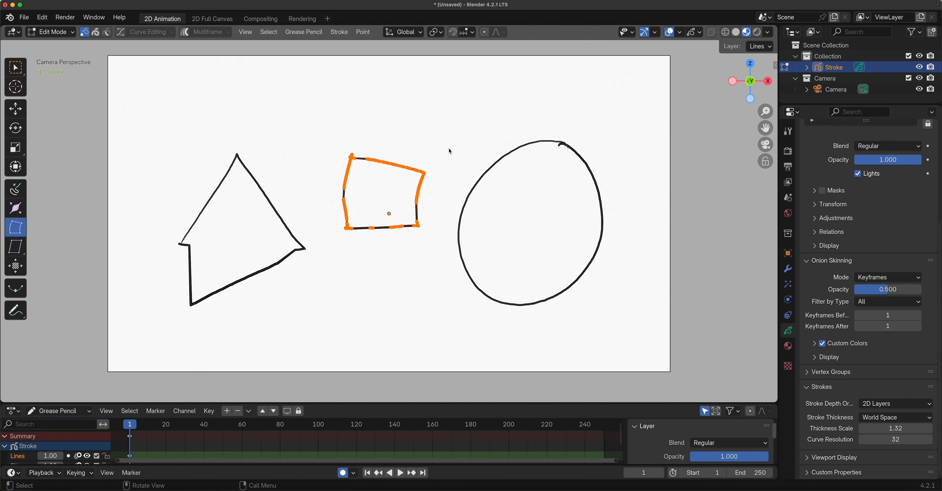
Shear the selected square so its top edge slants strongly to the right of its bottom edge
{"action": "left_click", "coordinate": [15, 67]}
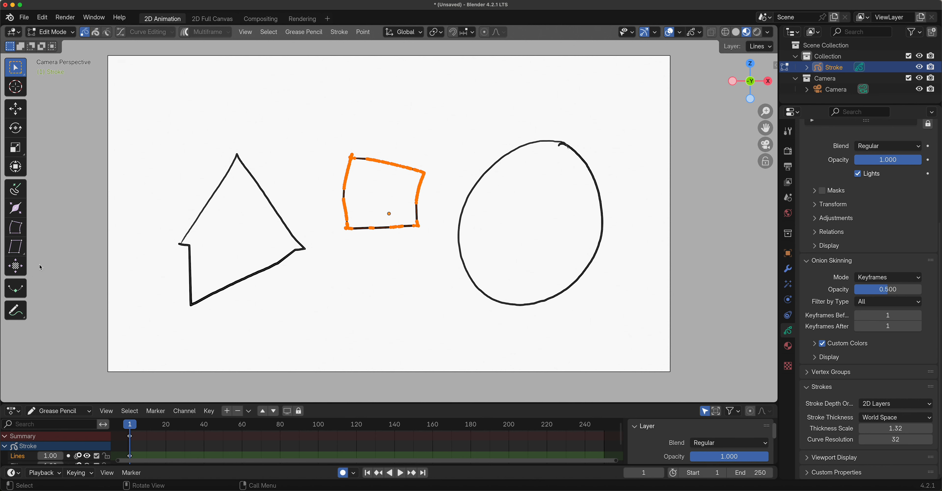
{"action": "left_click", "coordinate": [20, 246]}
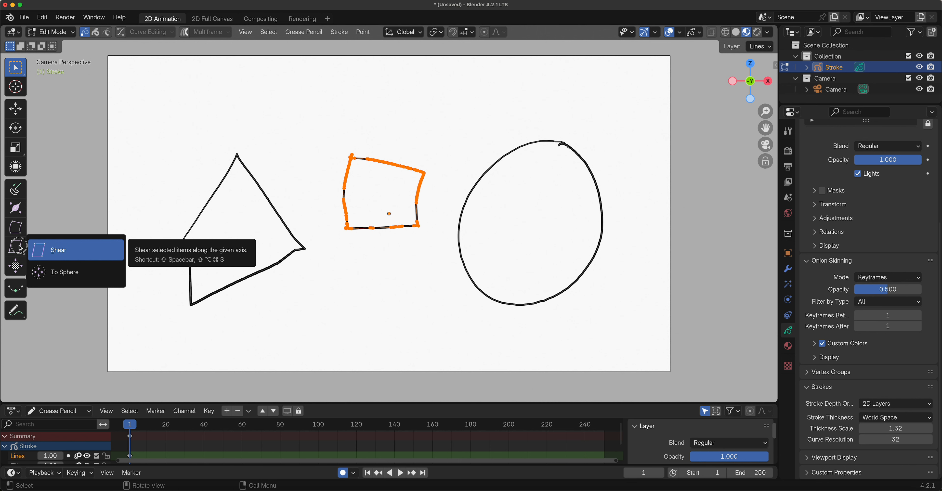
{"action": "left_click", "coordinate": [20, 248]}
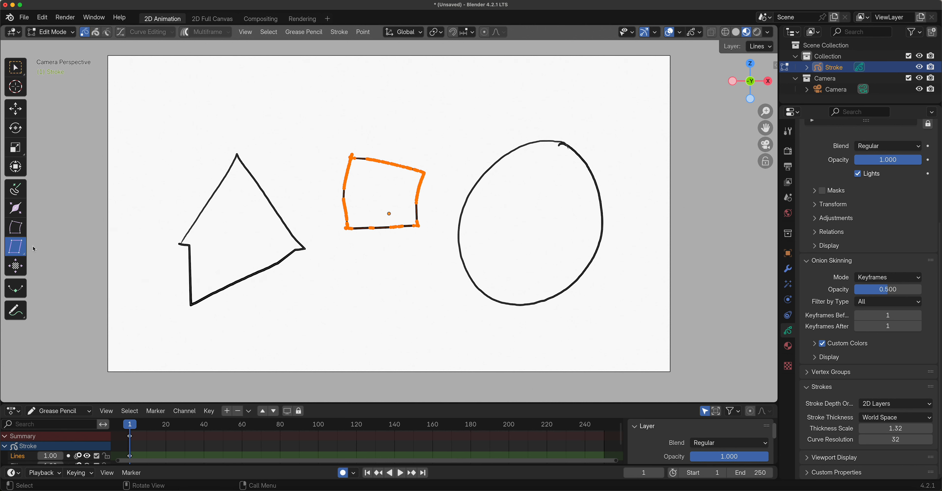
{"action": "left_click_drag", "start_coordinate": [457, 124], "coordinate": [660, 59]}
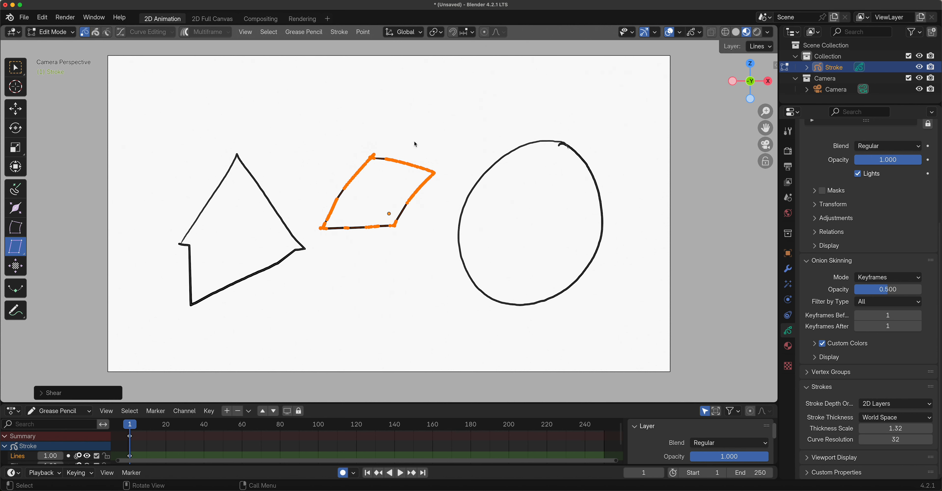
{"action": "left_click_drag", "start_coordinate": [427, 142], "coordinate": [547, 95]}
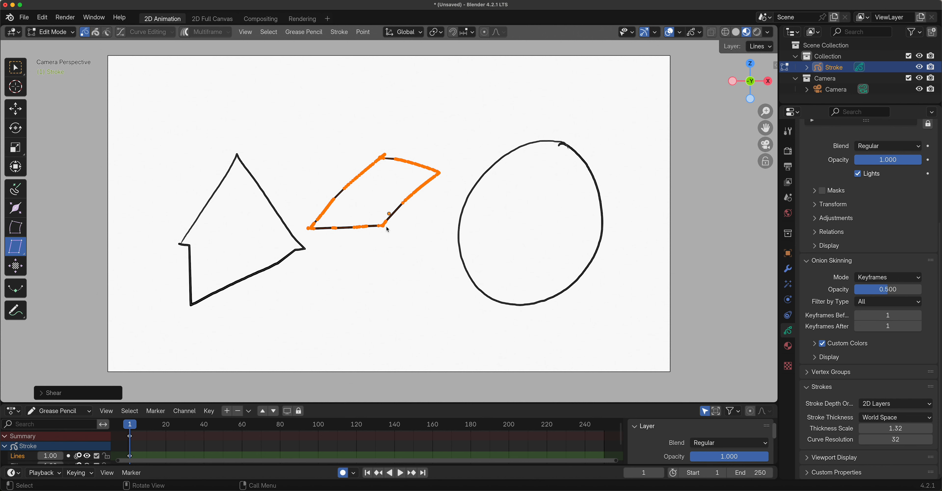
Apply To Sphere to the sheared square so its edges bulge into a rounder, leaf-like shape
{"action": "left_click_drag", "start_coordinate": [14, 247], "coordinate": [60, 269]}
{"action": "key", "text": "shift+alt+s"}
{"action": "left_click", "coordinate": [500, 181]}
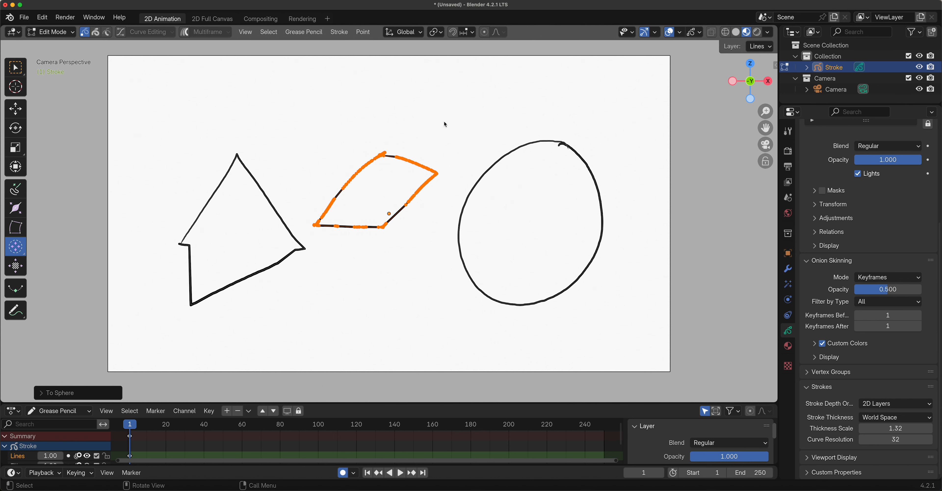
{"action": "mouse_move", "coordinate": [447, 109]}
{"action": "left_mouse_down"}
{"action": "mouse_move", "coordinate": [578, 261]}
{"action": "mouse_move", "coordinate": [503, 166]}
{"action": "left_mouse_up"}
Select all points of the oval and round it into a circle with To Sphere
{"action": "left_click", "coordinate": [491, 167]}
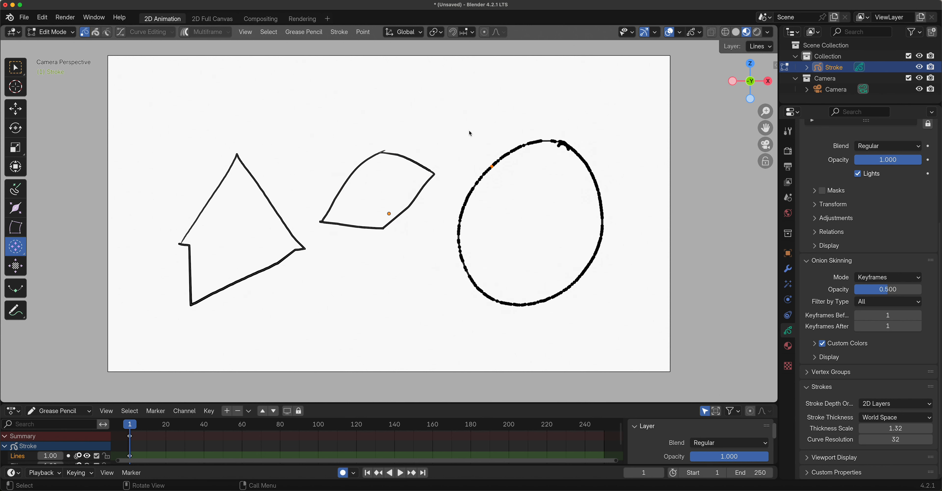
{"action": "left_click", "coordinate": [21, 68]}
{"action": "mouse_move", "coordinate": [444, 98]}
{"action": "left_mouse_down"}
{"action": "mouse_move", "coordinate": [613, 305]}
{"action": "mouse_move", "coordinate": [618, 342]}
{"action": "left_mouse_up"}
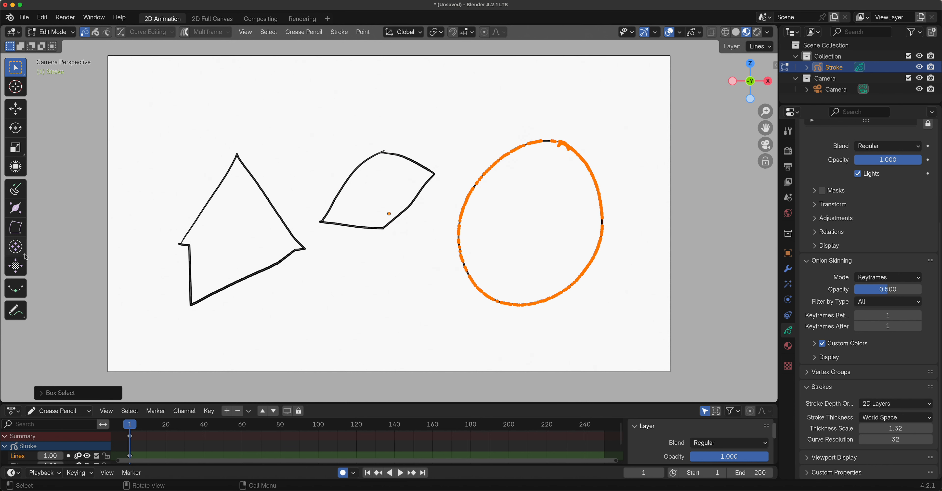
{"action": "left_click", "coordinate": [15, 247]}
{"action": "left_click_drag", "start_coordinate": [568, 308], "coordinate": [573, 151]}
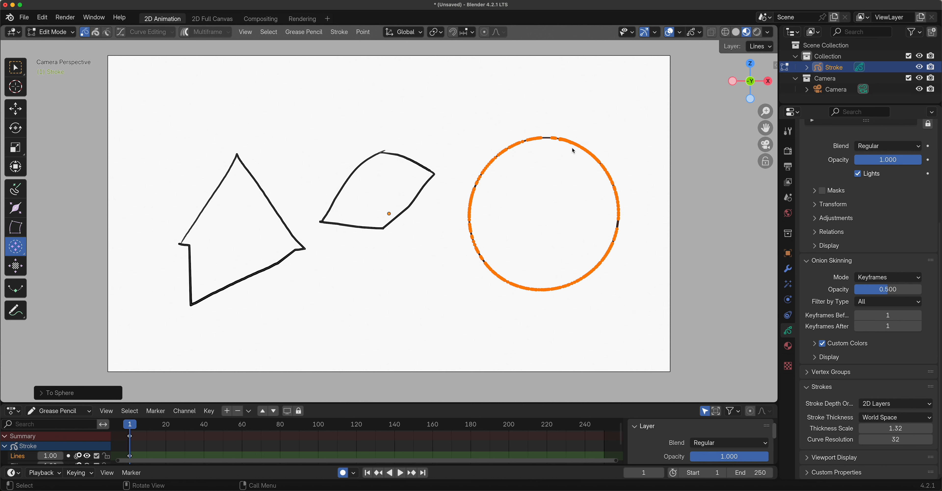
{"action": "left_click_drag", "start_coordinate": [535, 209], "coordinate": [571, 219]}
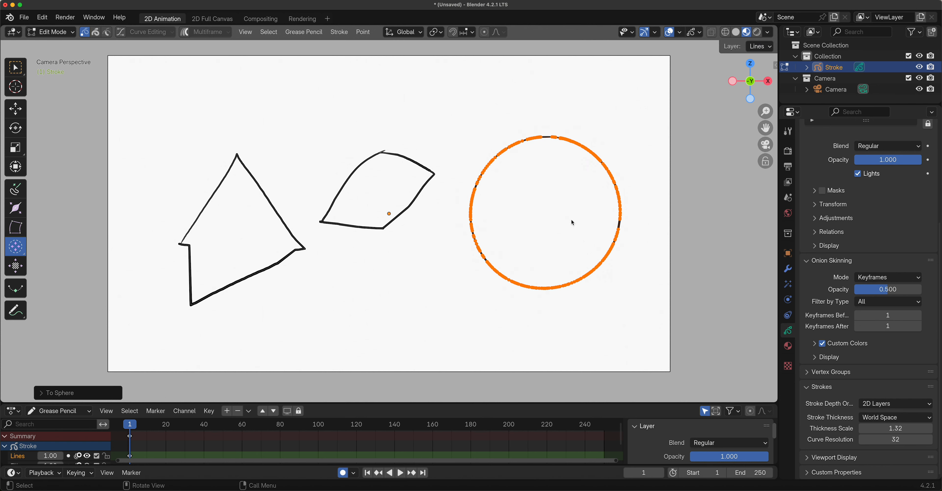
Select the points around the triangle's top tip and turn them into a round knob with To Sphere
{"action": "left_click", "coordinate": [15, 67]}
{"action": "left_click_drag", "start_coordinate": [182, 146], "coordinate": [271, 203]}
{"action": "left_click", "coordinate": [15, 246]}
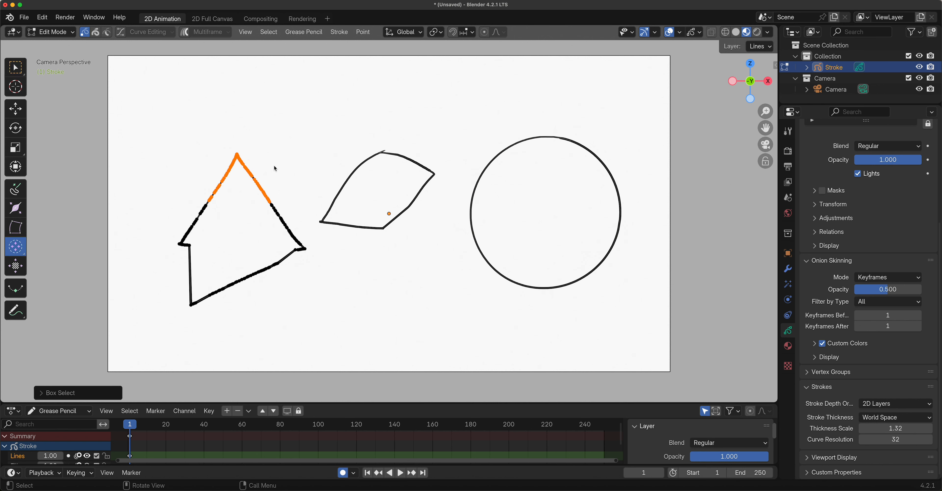
{"action": "left_click_drag", "start_coordinate": [402, 121], "coordinate": [545, 132]}
{"action": "left_click_drag", "start_coordinate": [269, 156], "coordinate": [411, 141]}
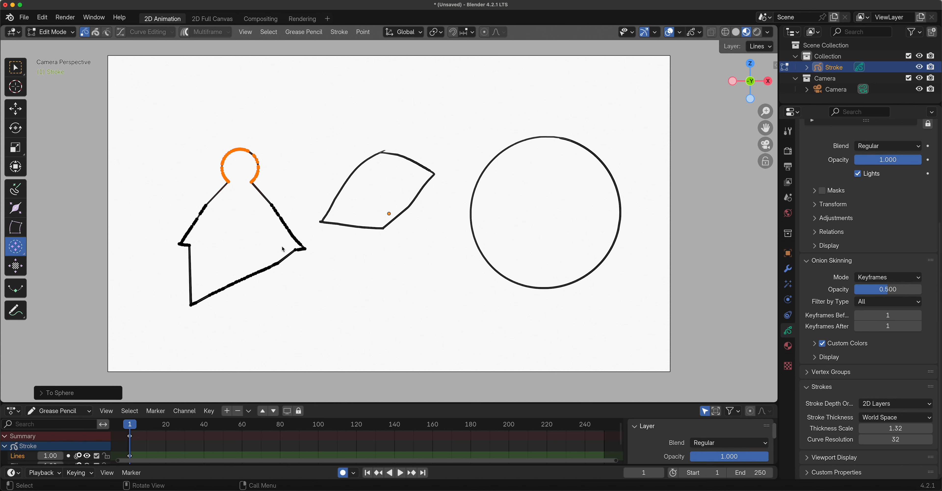
Enable Curve Editing for the drawing and select the curve points along the leaf-like shape's left edge
{"action": "left_click", "coordinate": [122, 33]}
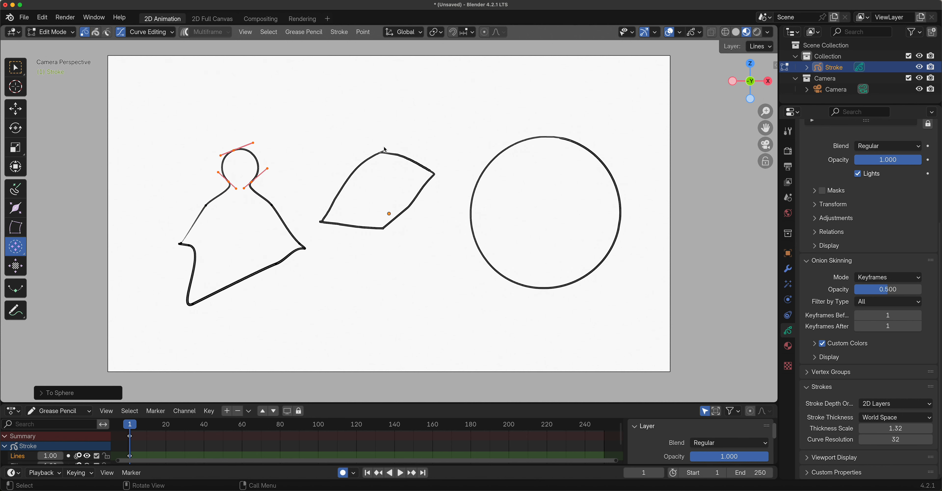
{"action": "left_click", "coordinate": [16, 67]}
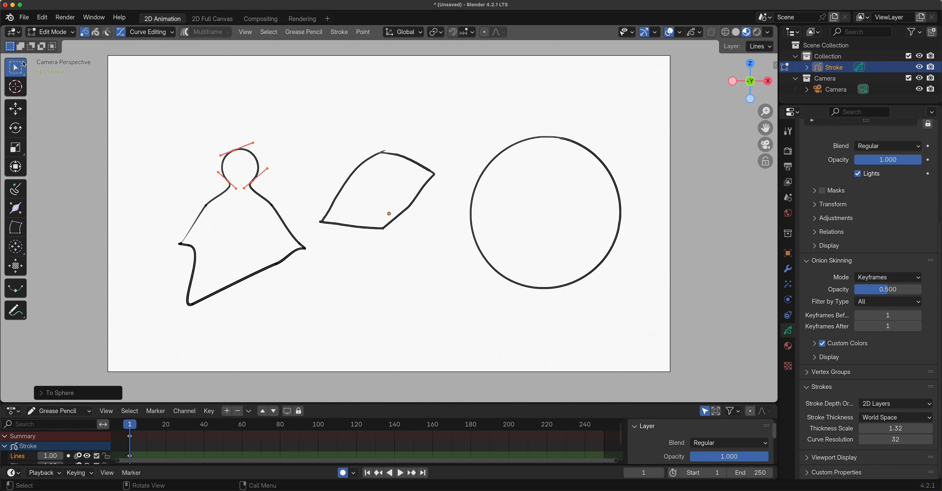
{"action": "left_click", "coordinate": [382, 152]}
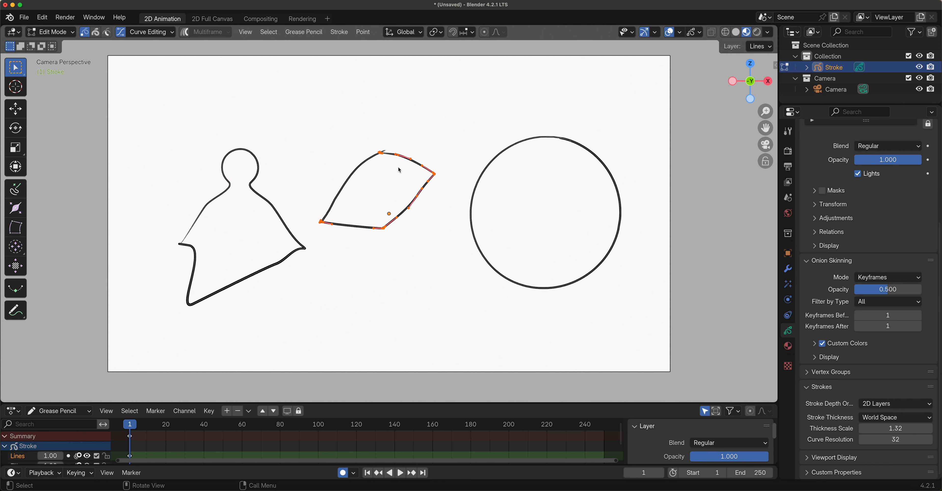
{"action": "left_click", "coordinate": [369, 190]}
{"action": "mouse_move", "coordinate": [311, 155]}
{"action": "left_mouse_down"}
{"action": "mouse_move", "coordinate": [357, 180]}
{"action": "mouse_move", "coordinate": [370, 206]}
{"action": "left_mouse_up"}
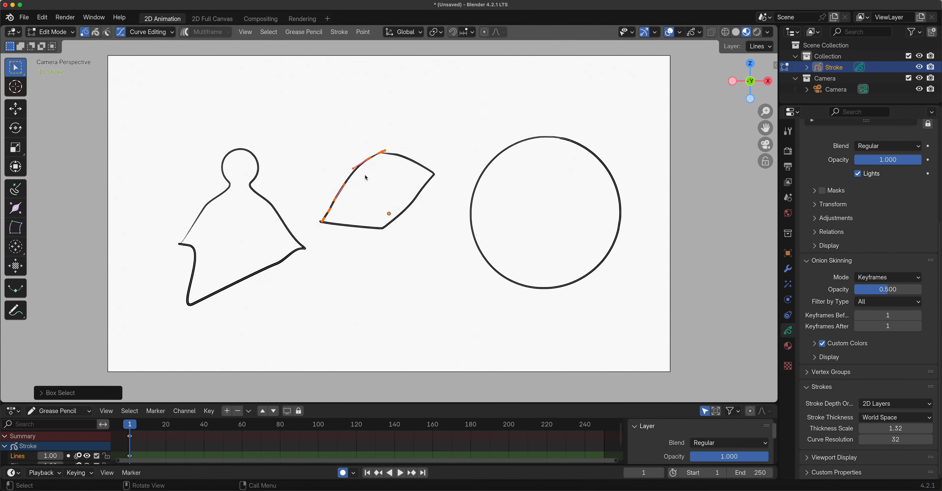
Move the lower handle of the curve point near the top of the middle shape's left edge about 0.13 m, mostly downward
{"action": "left_click_drag", "start_coordinate": [765, 111], "coordinate": [789, 33]}
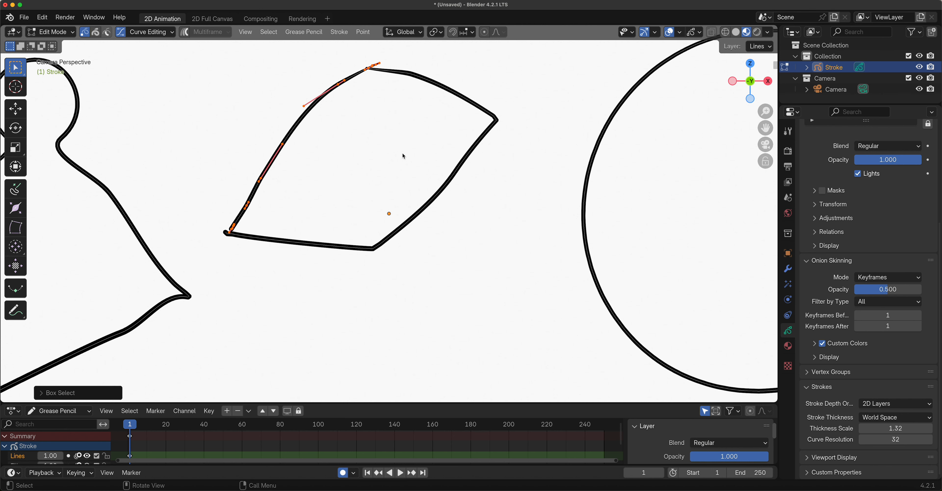
{"action": "left_click", "coordinate": [305, 107]}
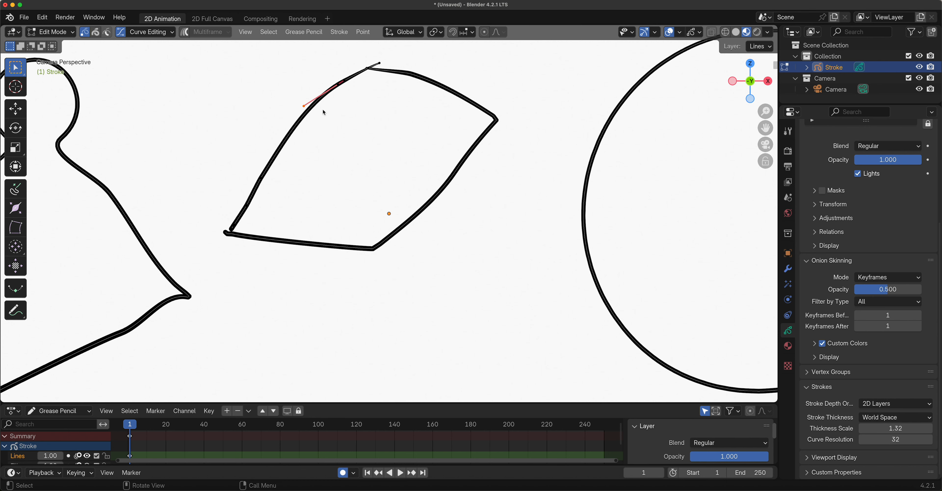
{"action": "key", "text": "g"}
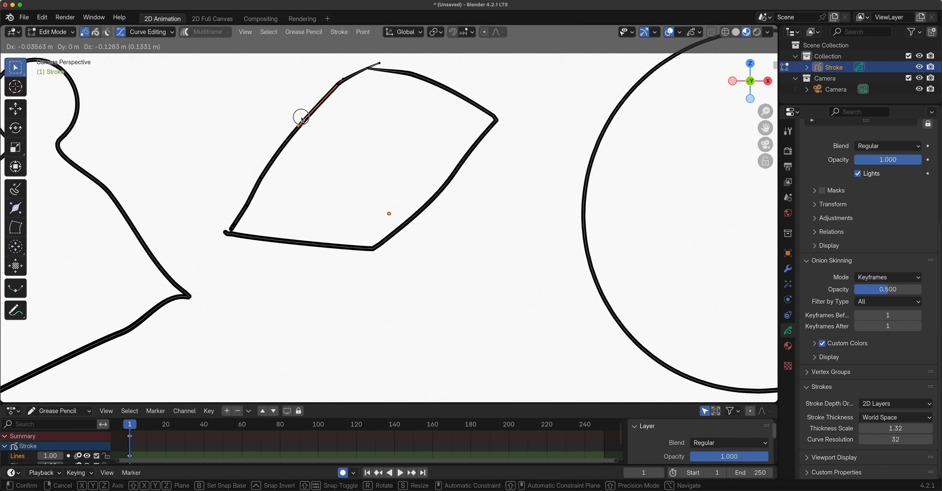
{"action": "left_click", "coordinate": [301, 117]}
Pull the handle of the middle shape's lower-left corner downward so the bottom edge bulges out
{"action": "left_click", "coordinate": [233, 224]}
{"action": "left_click", "coordinate": [247, 231]}
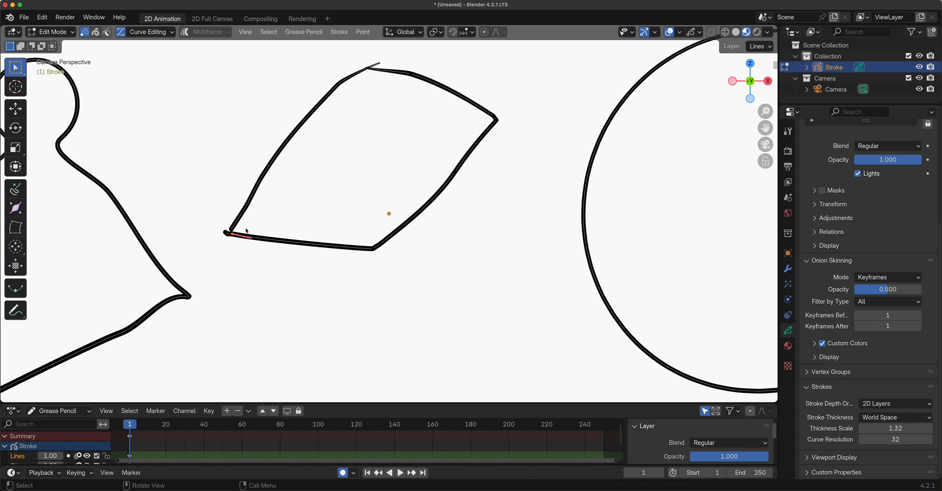
{"action": "mouse_move", "coordinate": [232, 233]}
{"action": "left_mouse_down"}
{"action": "mouse_move", "coordinate": [235, 256]}
{"action": "mouse_move", "coordinate": [274, 276]}
{"action": "mouse_move", "coordinate": [277, 318]}
{"action": "mouse_move", "coordinate": [319, 342]}
{"action": "mouse_move", "coordinate": [334, 326]}
{"action": "left_mouse_up"}
{"action": "key", "text": "g"}
{"action": "left_click", "coordinate": [258, 264]}
Rotate and lengthen the handles of the curve point at the middle shape's bottom-right corner until they lie nearly horizontal
{"action": "left_click", "coordinate": [372, 248]}
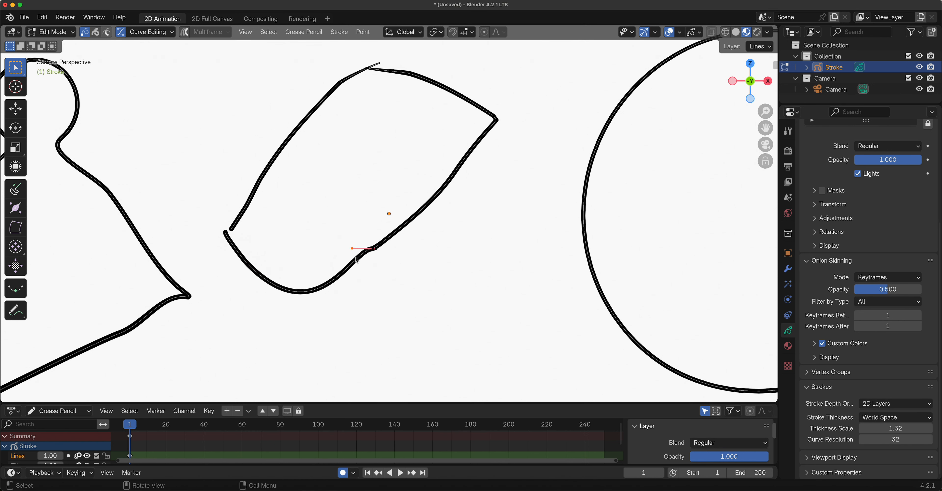
{"action": "left_click_drag", "start_coordinate": [356, 260], "coordinate": [364, 331]}
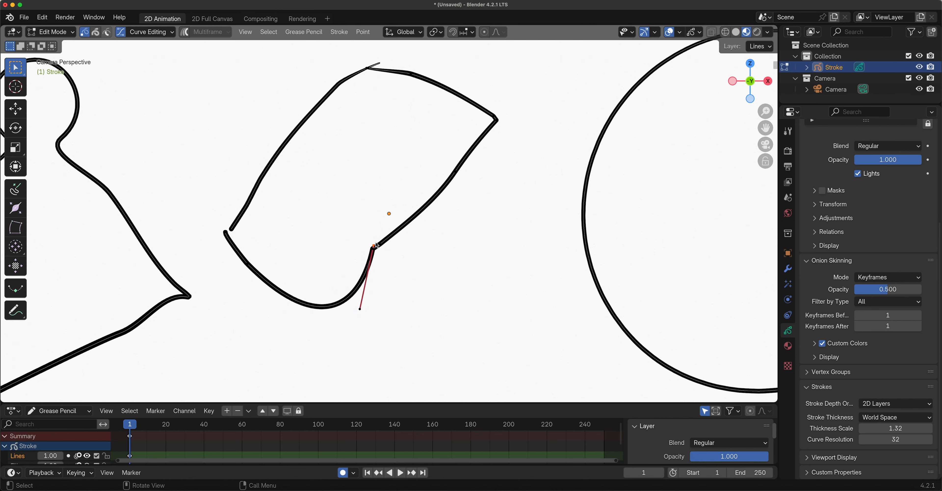
{"action": "left_click_drag", "start_coordinate": [374, 244], "coordinate": [410, 246]}
{"action": "left_click", "coordinate": [371, 248]}
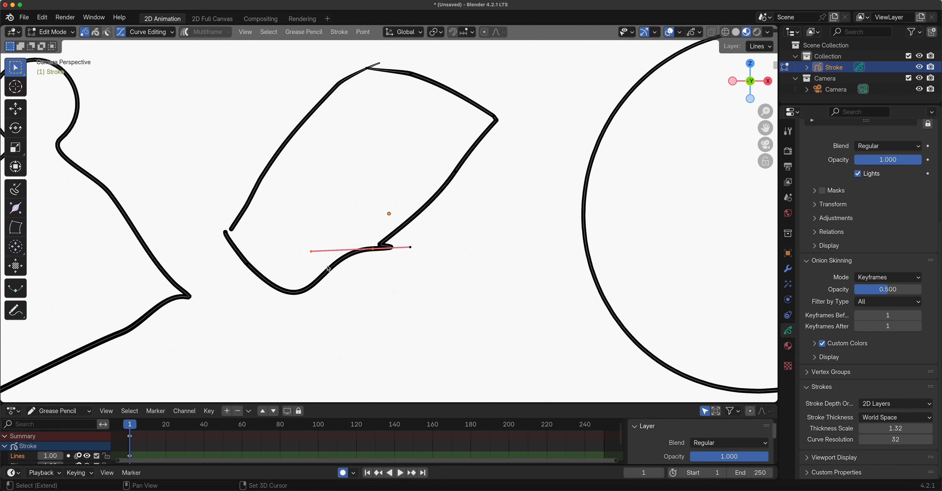
Move the bottom-right corner's curve point, together with its handles, downward to form a notch beneath the right edge
{"action": "key", "text": "shift+g"}
{"action": "key", "text": "g"}
{"action": "left_click", "coordinate": [330, 307]}
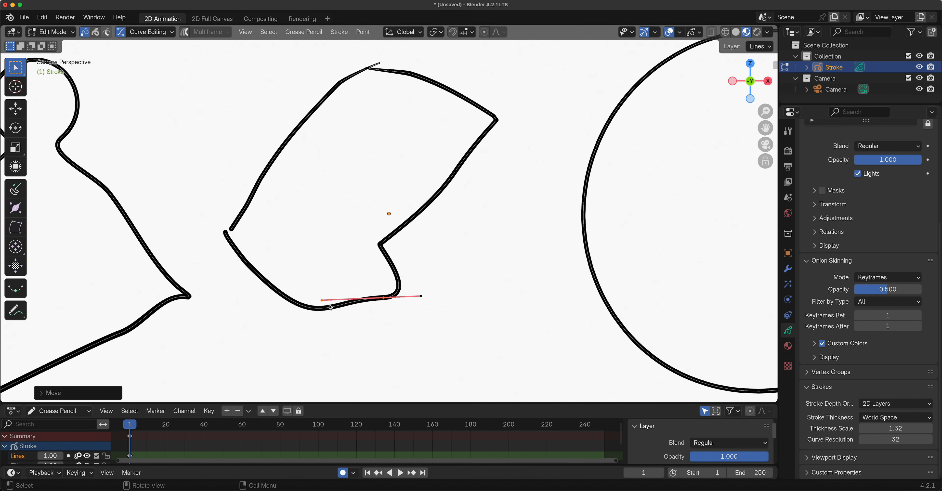
Switch to stroke selection mode and turn off Curve Editing
{"action": "left_click_drag", "start_coordinate": [765, 111], "coordinate": [767, 179]}
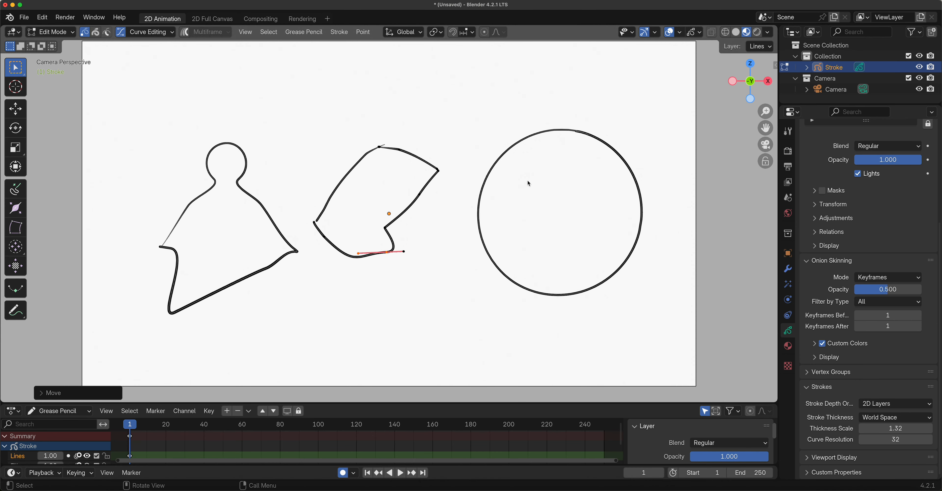
{"action": "left_click", "coordinate": [96, 34]}
{"action": "key", "text": "a"}
{"action": "key", "text": "c"}
{"action": "key", "text": "Escape"}
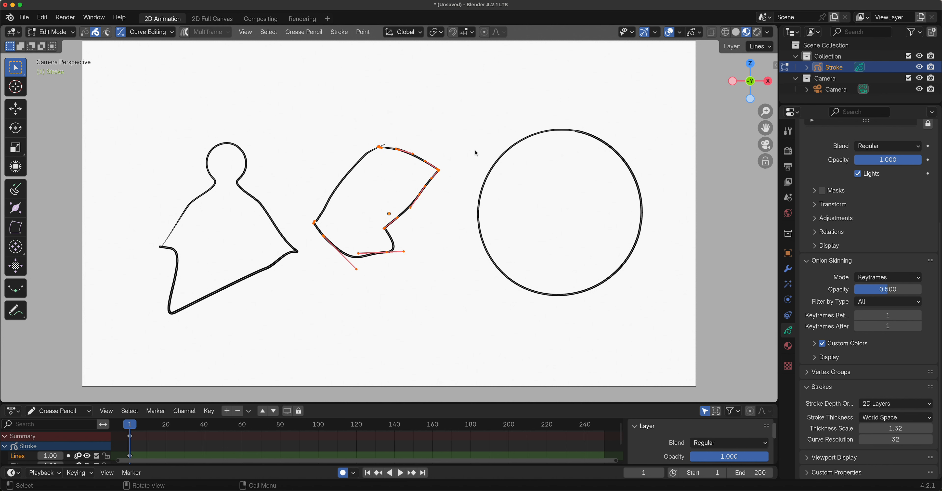
{"action": "left_click", "coordinate": [135, 36]}
Select the whole circle stroke and move it up and slightly to the right
{"action": "left_click", "coordinate": [548, 134]}
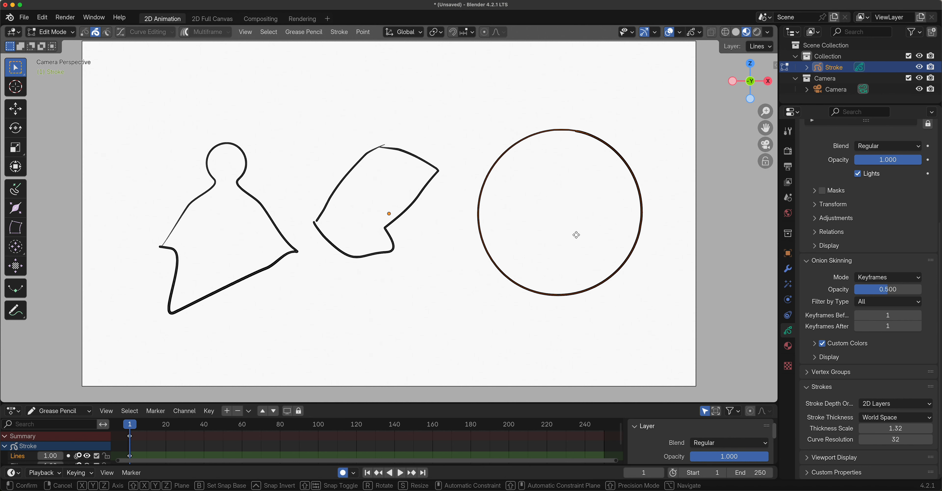
{"action": "key", "text": "g"}
{"action": "left_click", "coordinate": [587, 199]}
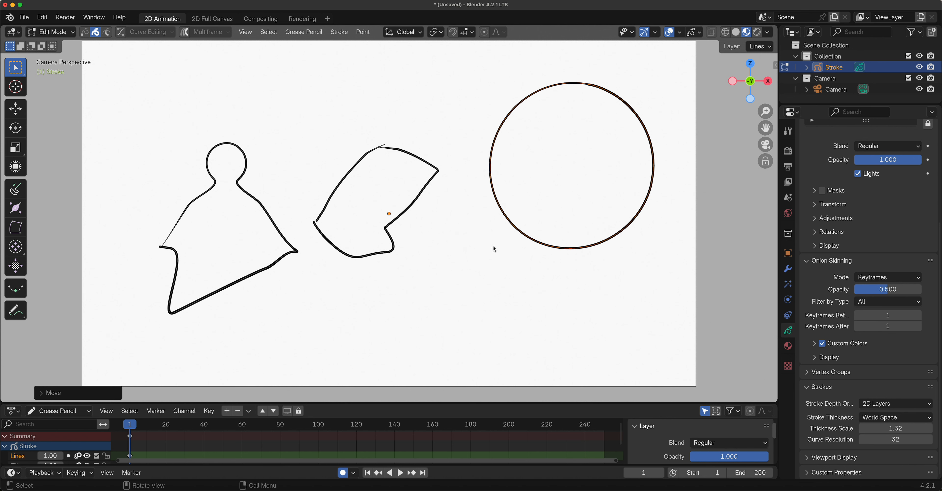
Paste a copy of the circle stroke and move it so it surrounds the reshaped middle shape
{"action": "key", "text": "ctrl+v"}
{"action": "key", "text": "ctrl+z"}
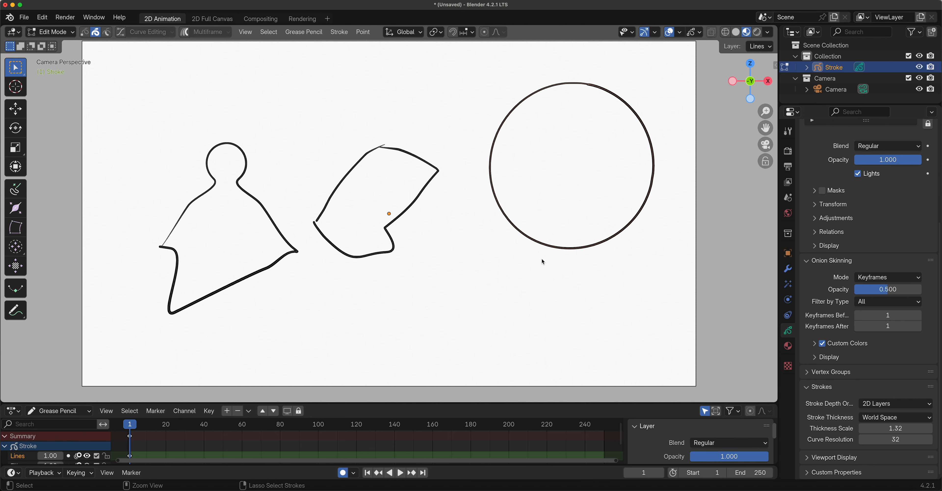
{"action": "key", "text": "ctrl+v"}
{"action": "key", "text": "g"}
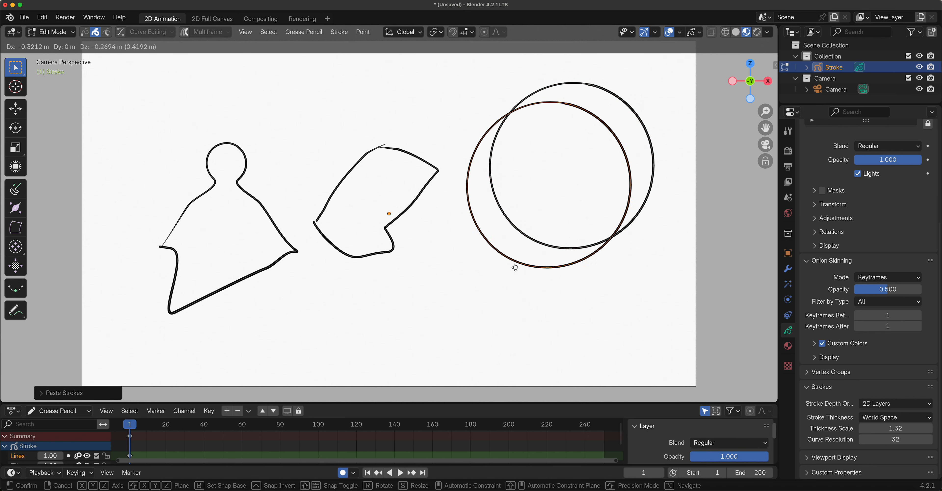
{"action": "left_click", "coordinate": [361, 265]}
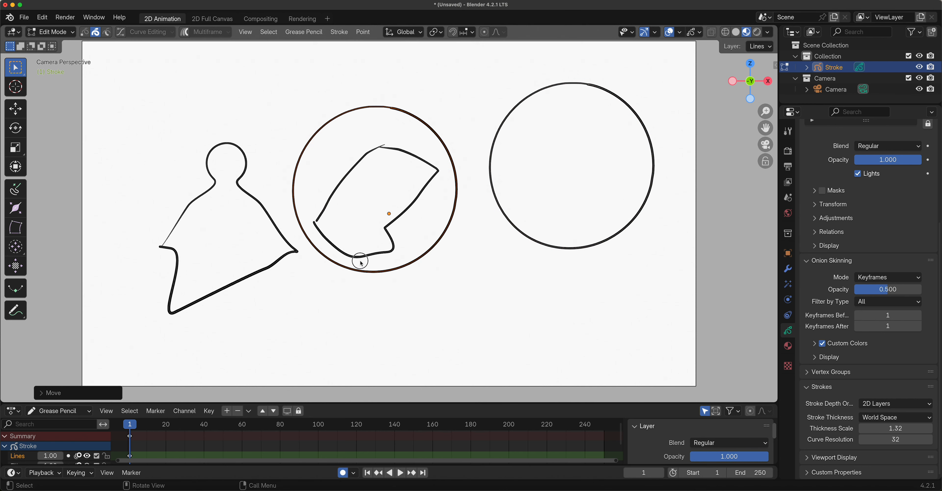
Paste another copy of the circle and place it below and between the other two circles, overlapping both
{"action": "key", "text": "ctrl+v"}
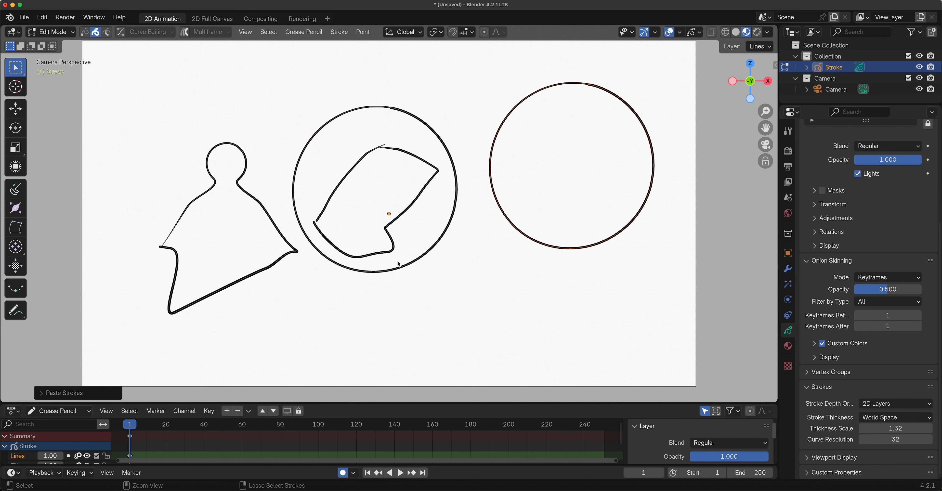
{"action": "key", "text": "g"}
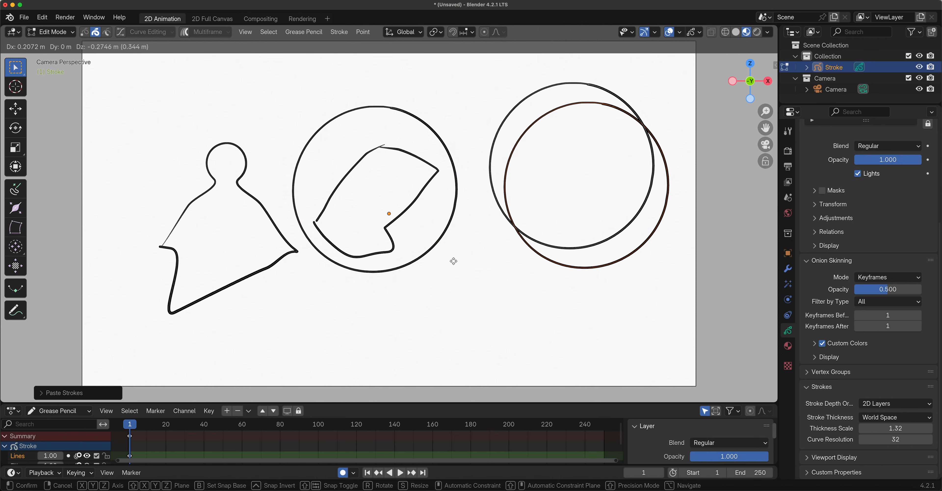
{"action": "left_click", "coordinate": [407, 302]}
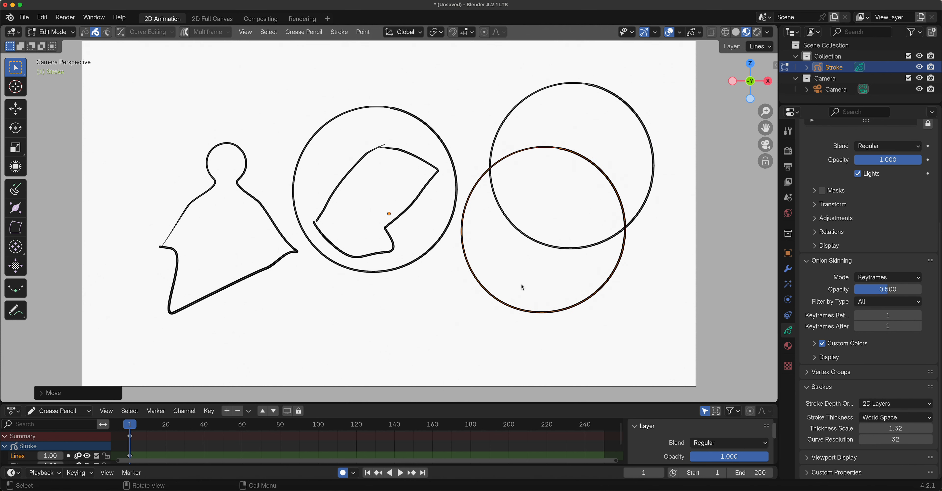
{"action": "key", "text": "g"}
{"action": "left_click", "coordinate": [457, 318]}
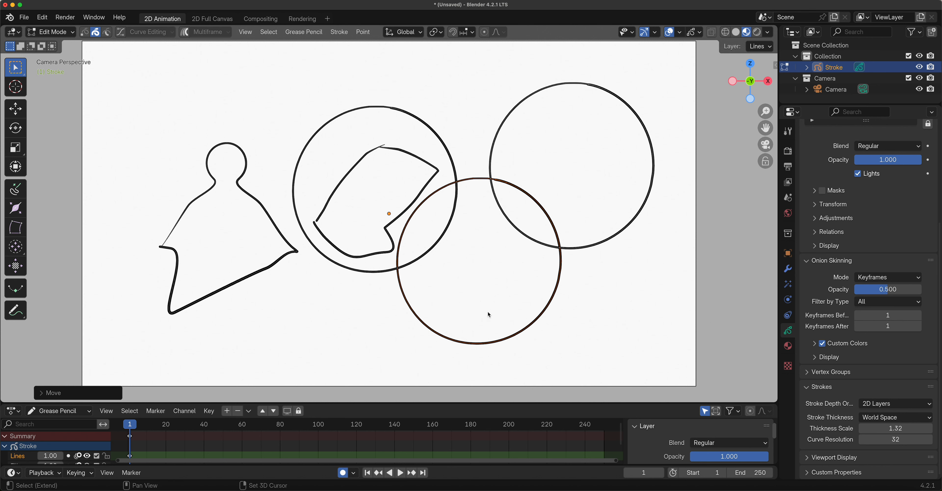
Add two more copies of the circle, one below the circle around the middle shape and one slightly below the lower central circle
{"action": "key", "text": "shift+d"}
{"action": "left_click", "coordinate": [377, 356]}
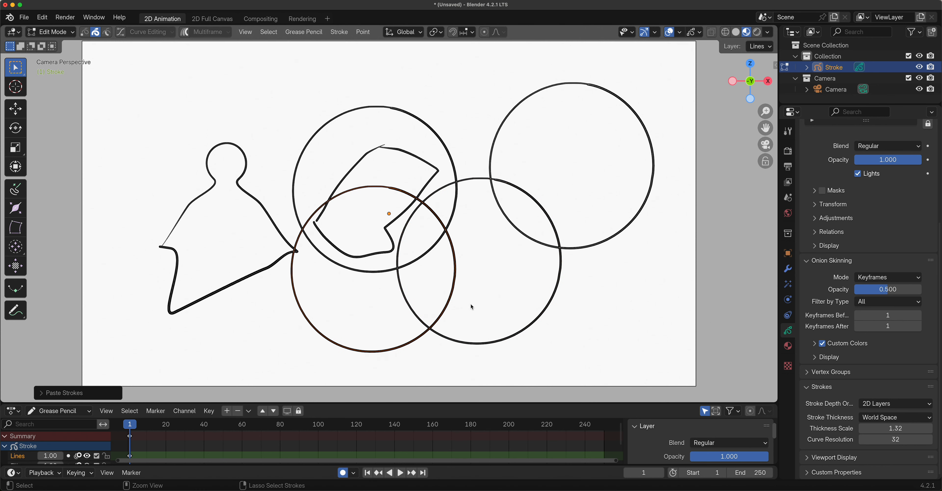
{"action": "key", "text": "ctrl+v"}
{"action": "key", "text": "g"}
{"action": "left_click", "coordinate": [577, 334]}
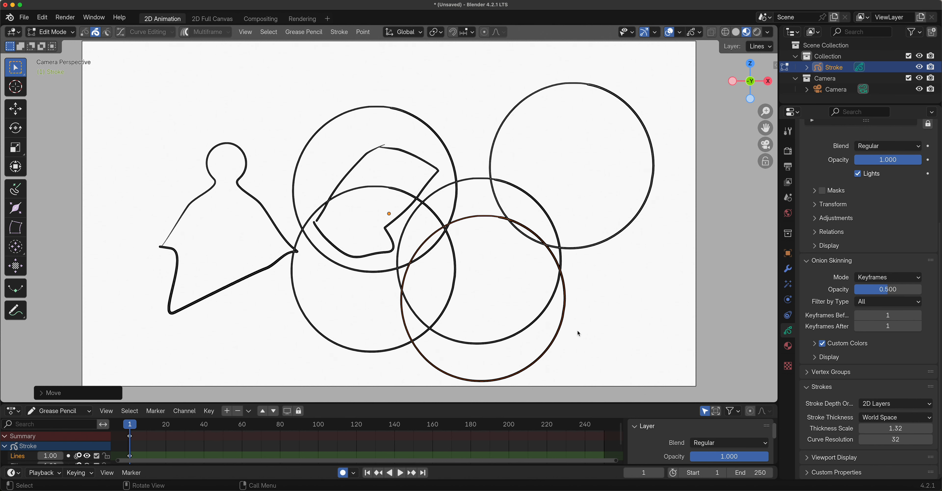
Switch to Draw Mode and draw a freehand circle above the left figure, leaving a small gap at its top
{"action": "left_click", "coordinate": [51, 32]}
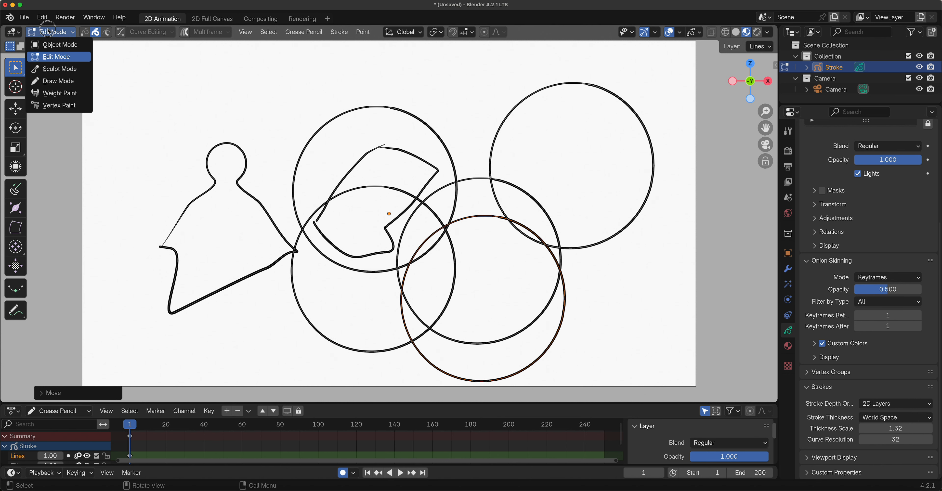
{"action": "left_click", "coordinate": [56, 82]}
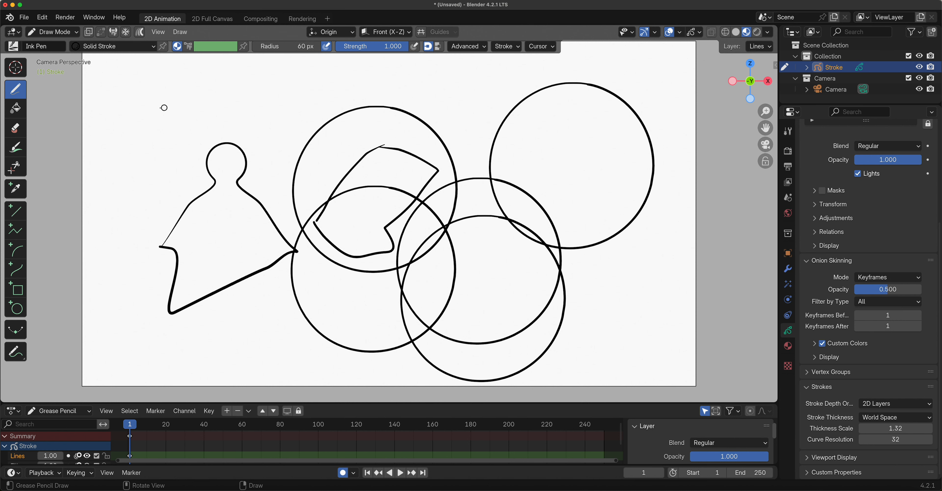
{"action": "mouse_move", "coordinate": [158, 84]}
{"action": "left_mouse_down"}
{"action": "mouse_move", "coordinate": [147, 84]}
{"action": "mouse_move", "coordinate": [122, 145]}
{"action": "mouse_move", "coordinate": [192, 164]}
{"action": "mouse_move", "coordinate": [212, 106]}
{"action": "mouse_move", "coordinate": [167, 79]}
{"action": "left_mouse_up"}
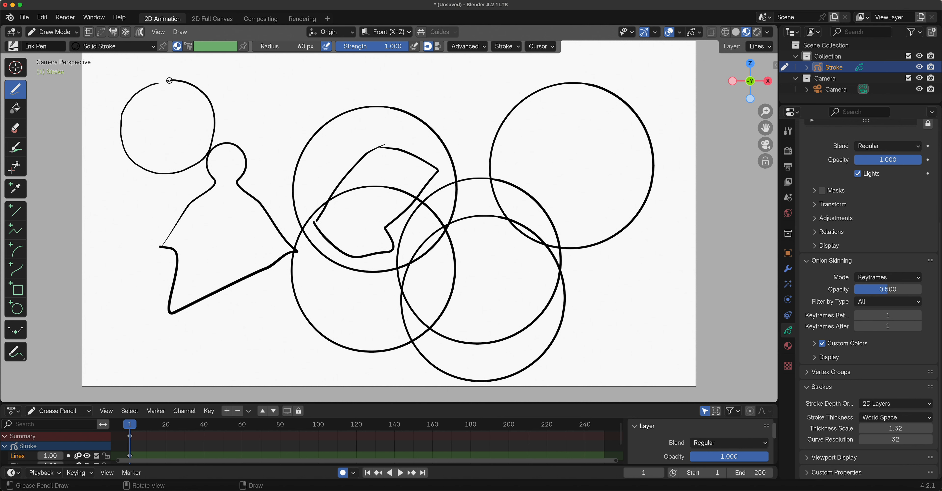
Choose the Fill tool with the Solid Fill material and try to fill the open hand-drawn circle
{"action": "left_click", "coordinate": [19, 111]}
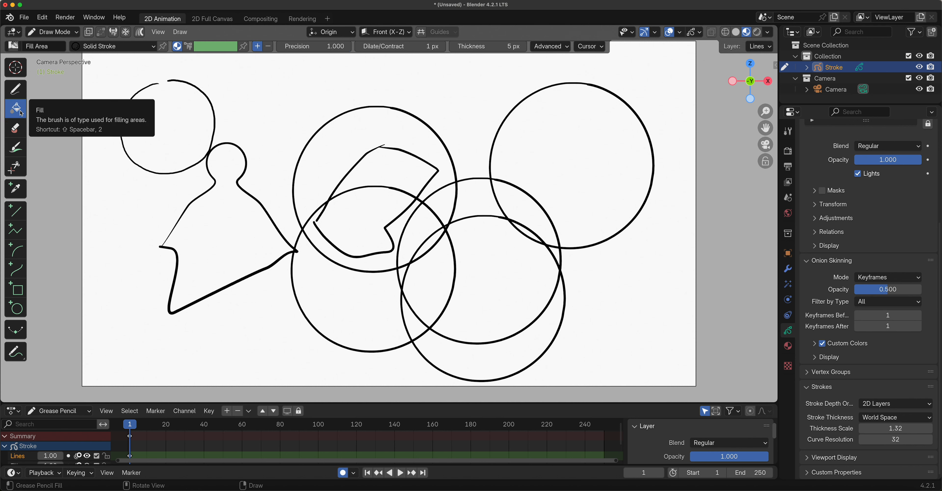
{"action": "left_click", "coordinate": [109, 46]}
{"action": "left_click", "coordinate": [116, 95]}
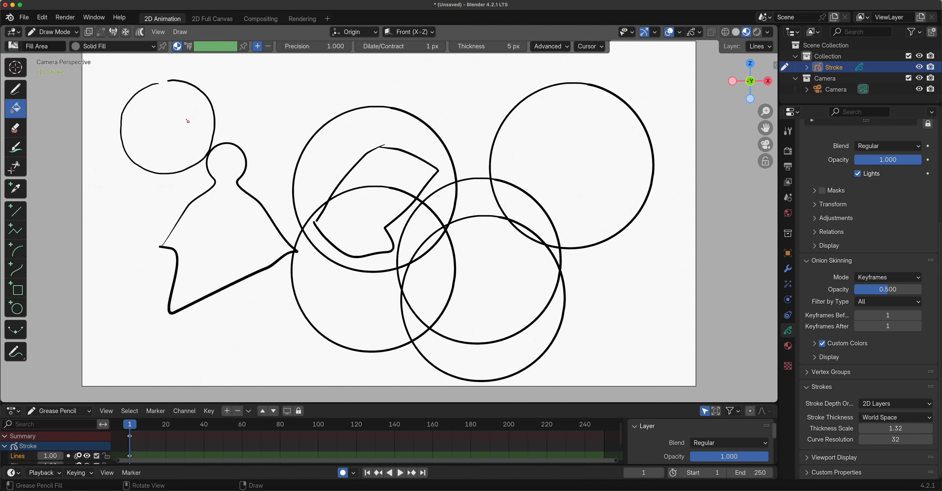
{"action": "left_click", "coordinate": [190, 131]}
Return to Edit Mode, select the hand-drawn circle's stroke and close its gap with the Close operation
{"action": "left_click", "coordinate": [70, 33]}
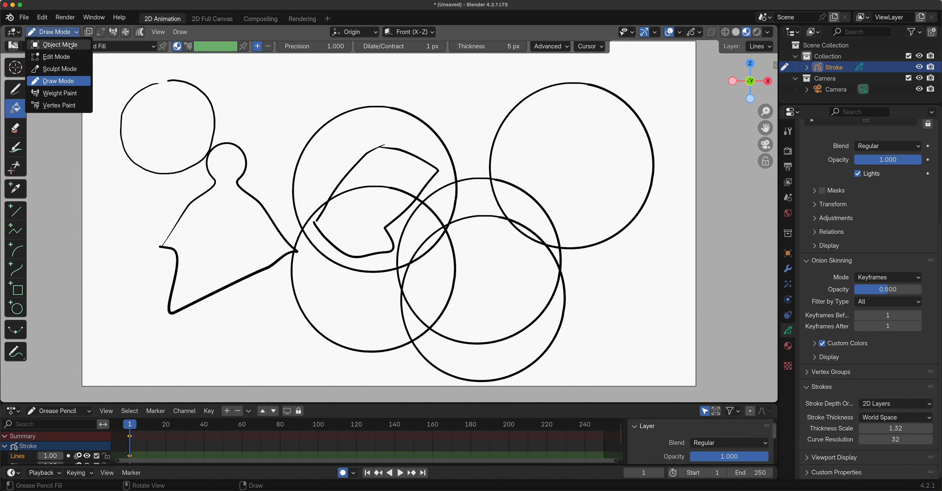
{"action": "left_click", "coordinate": [69, 58]}
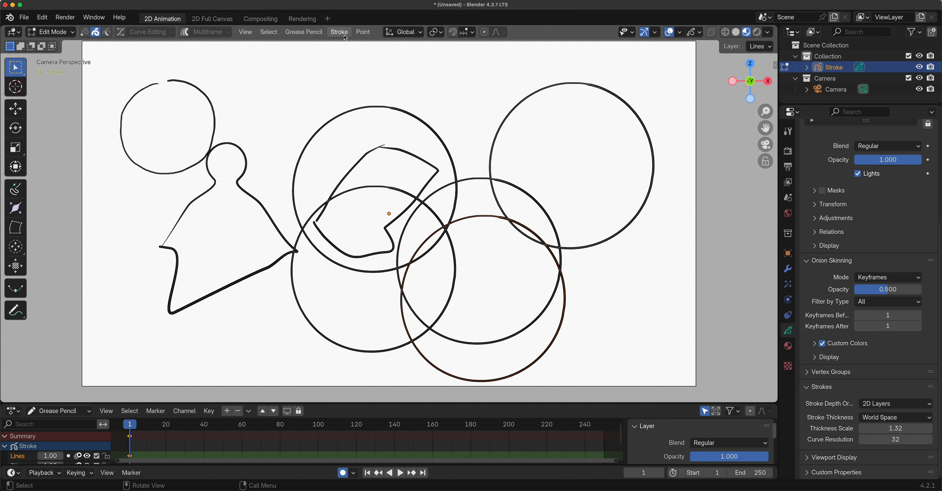
{"action": "left_click", "coordinate": [196, 87]}
{"action": "left_click", "coordinate": [339, 32]}
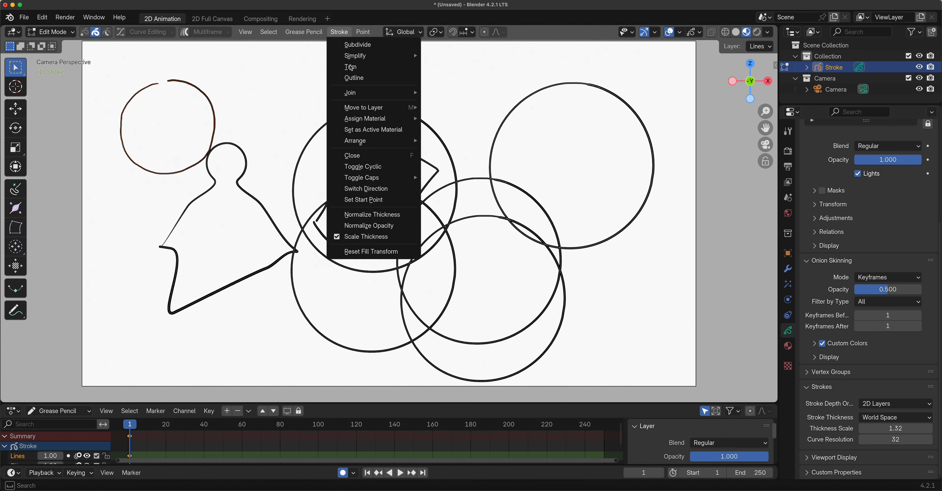
{"action": "left_click", "coordinate": [392, 158]}
{"action": "mouse_move", "coordinate": [765, 111]}
{"action": "left_mouse_down"}
{"action": "mouse_move", "coordinate": [864, 247]}
{"action": "mouse_move", "coordinate": [940, 269]}
{"action": "left_mouse_up"}
{"action": "left_click_drag", "start_coordinate": [766, 114], "coordinate": [883, 149]}
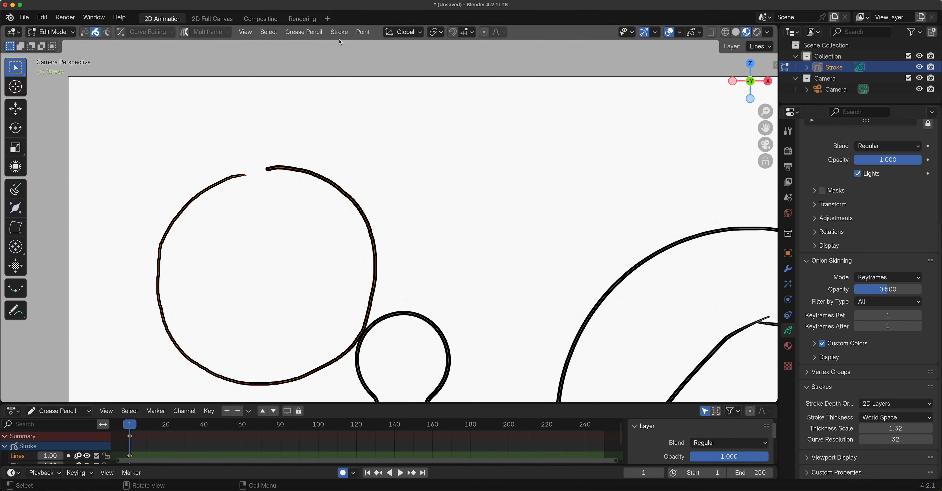
{"action": "left_click", "coordinate": [339, 39]}
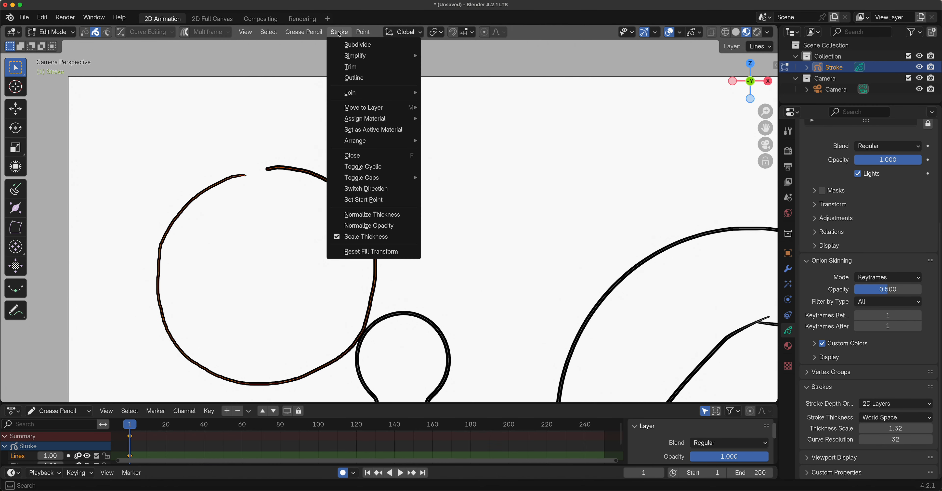
{"action": "left_click", "coordinate": [370, 157]}
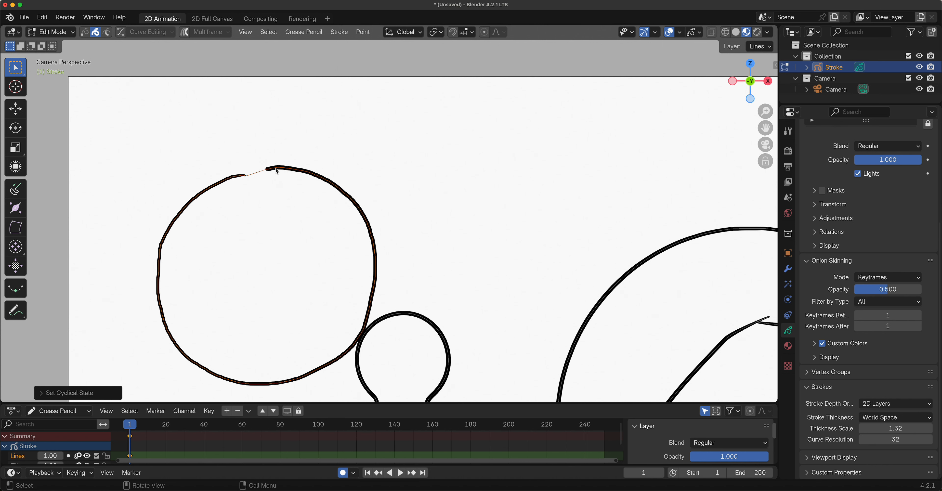
Switch to Draw Mode and fill the closed hand-drawn circle with the Solid Fill material
{"action": "left_click", "coordinate": [53, 32]}
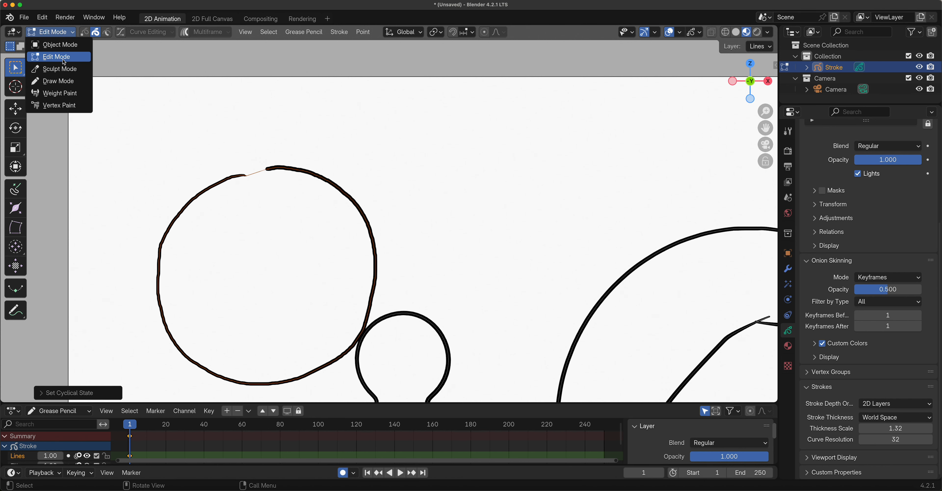
{"action": "left_click", "coordinate": [64, 82]}
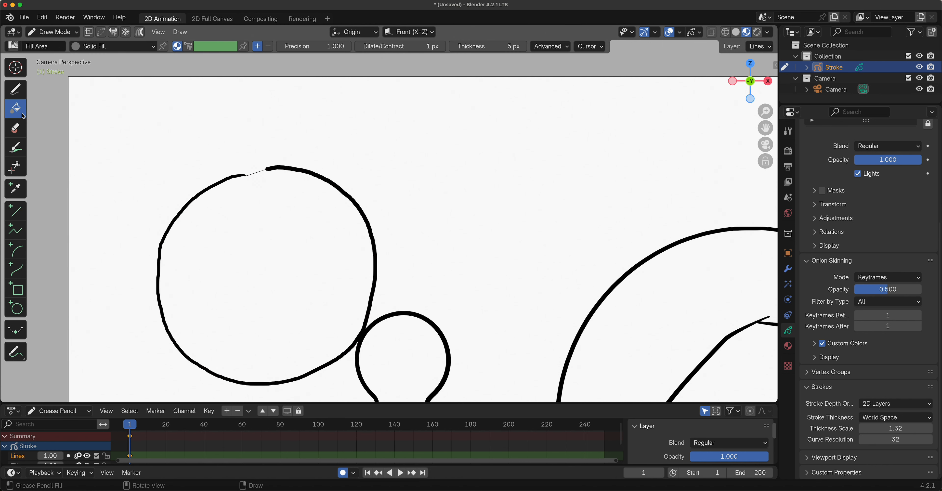
{"action": "left_click", "coordinate": [285, 242]}
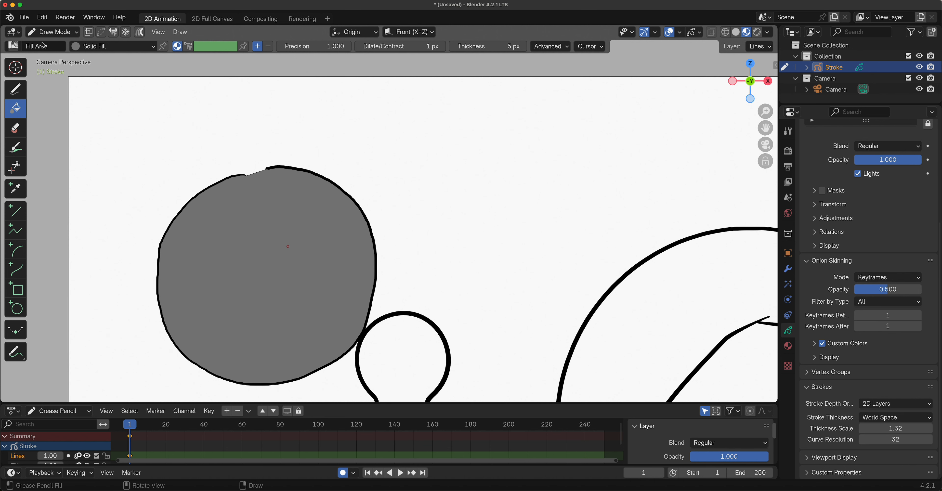
Return to Edit Mode and look through the available Stroke operations without applying any
{"action": "left_click", "coordinate": [53, 32]}
{"action": "left_click", "coordinate": [58, 57]}
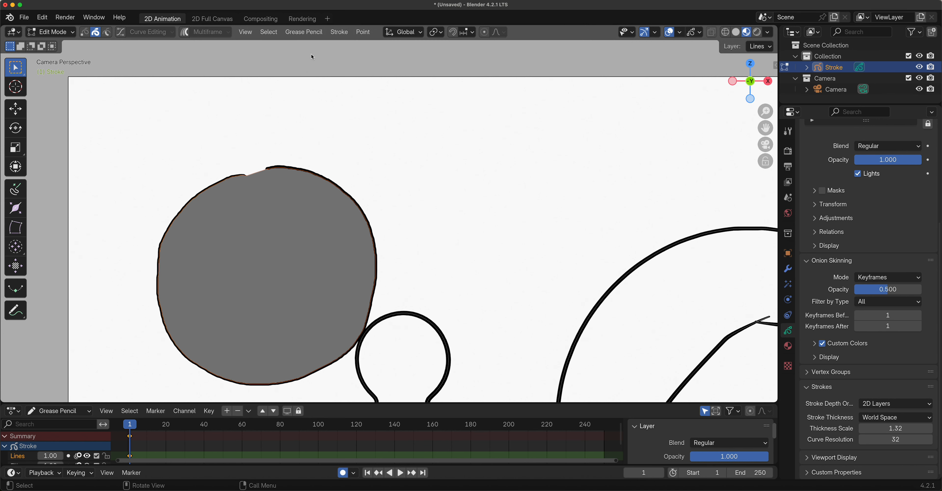
{"action": "left_click", "coordinate": [338, 32]}
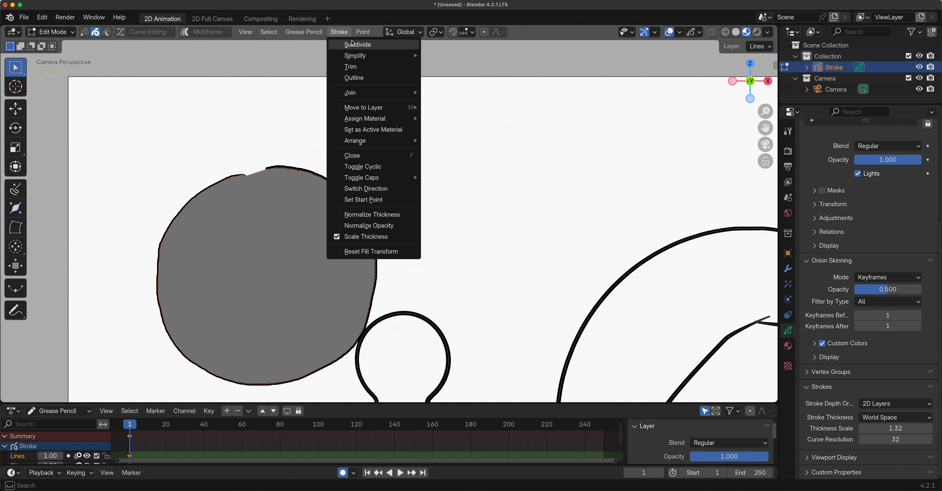
{"action": "mouse_move", "coordinate": [366, 120]}
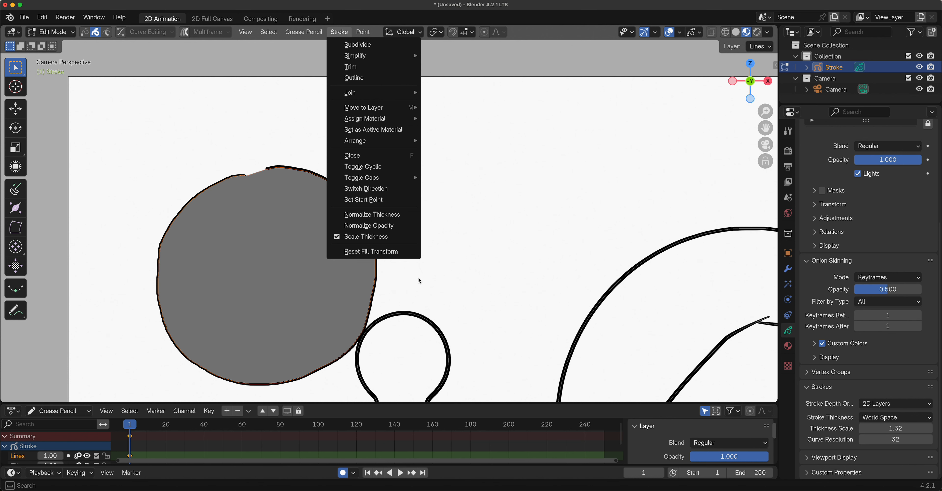
{"action": "left_click", "coordinate": [368, 34]}
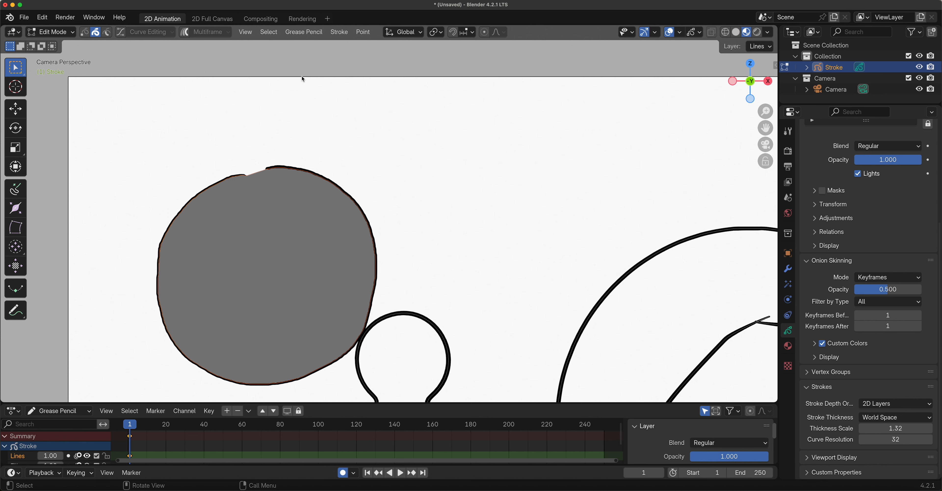
In point selection mode, select the upper-left arc of the rightmost circle and place a duplicate of it just left of that circle
{"action": "left_click_drag", "start_coordinate": [765, 111], "coordinate": [760, 189]}
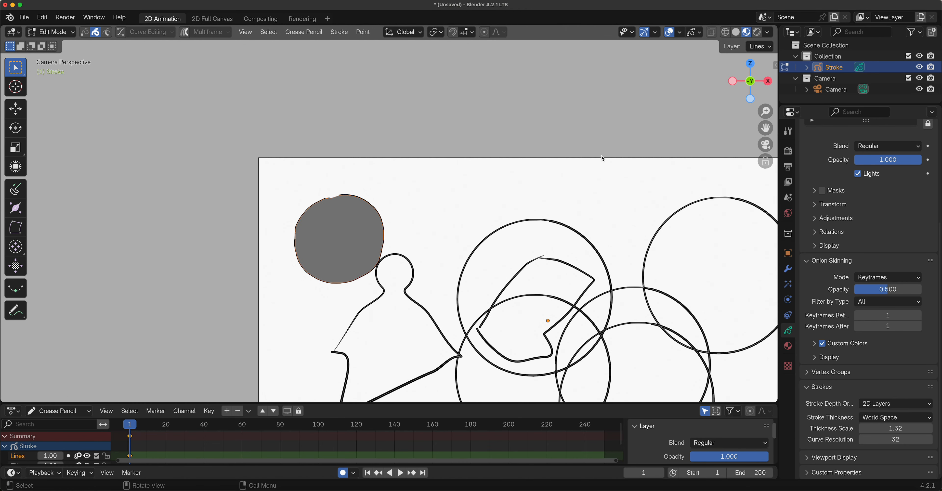
{"action": "left_click", "coordinate": [84, 32]}
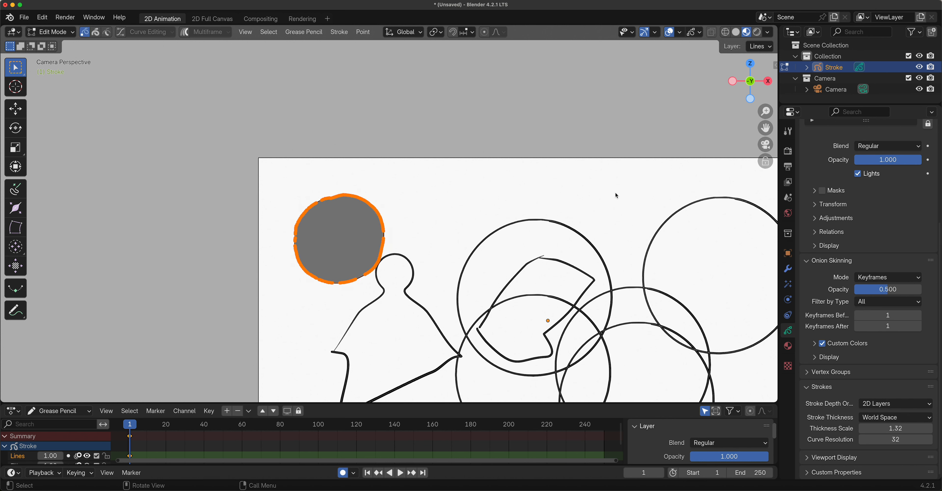
{"action": "left_click_drag", "start_coordinate": [614, 192], "coordinate": [701, 278]}
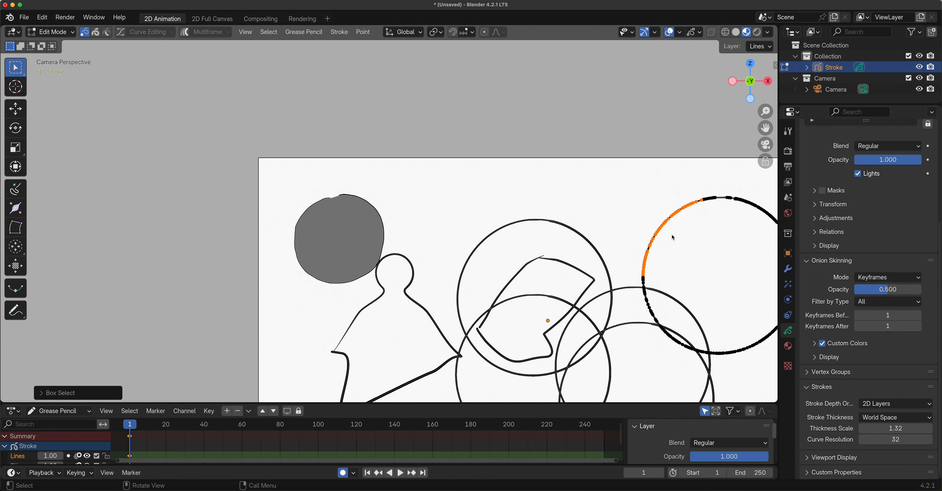
{"action": "key", "text": "shift+d"}
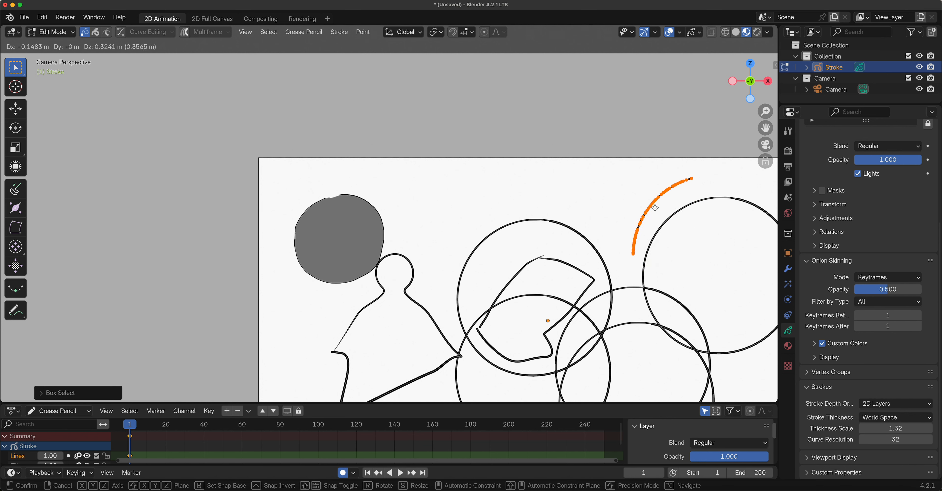
{"action": "left_click", "coordinate": [643, 238]}
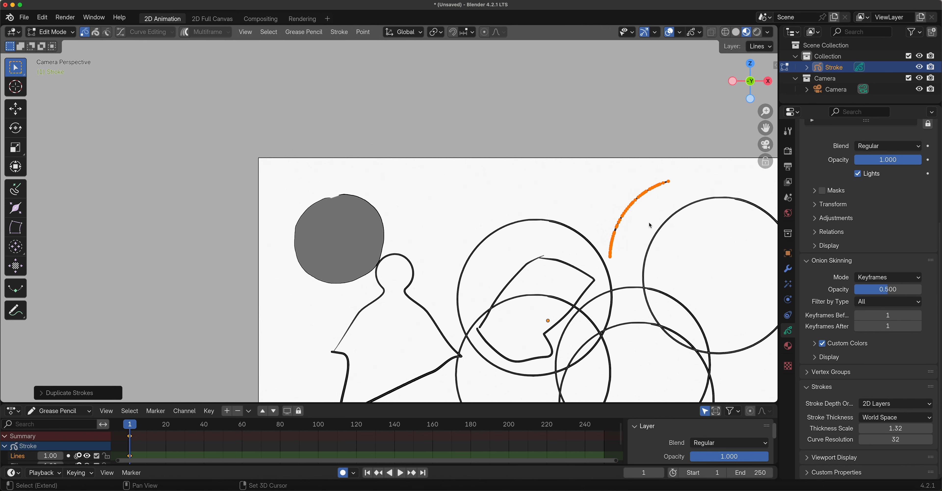
Duplicate the arc again, rotate the copy counterclockwise and move it left so its lower end meets the first arc's lower end
{"action": "key", "text": "g"}
{"action": "left_click", "coordinate": [617, 208]}
{"action": "key", "text": "r"}
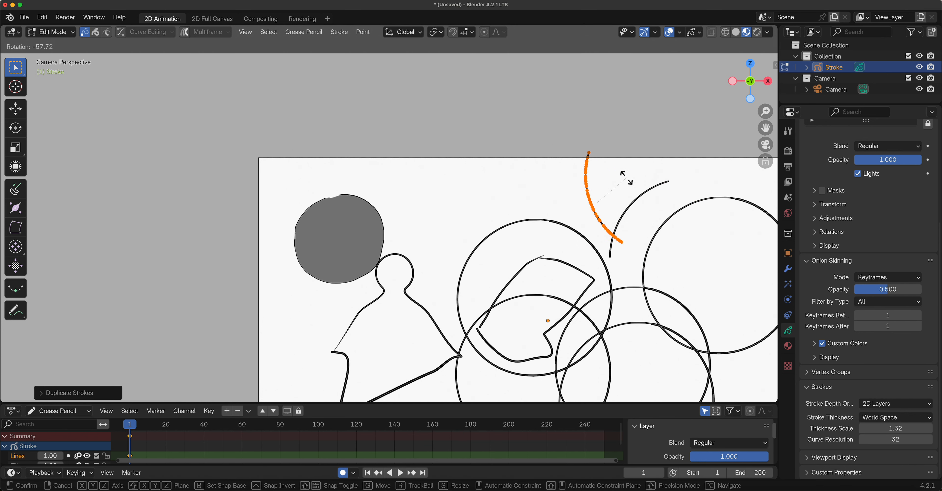
{"action": "left_click", "coordinate": [612, 218]}
{"action": "key", "text": "g"}
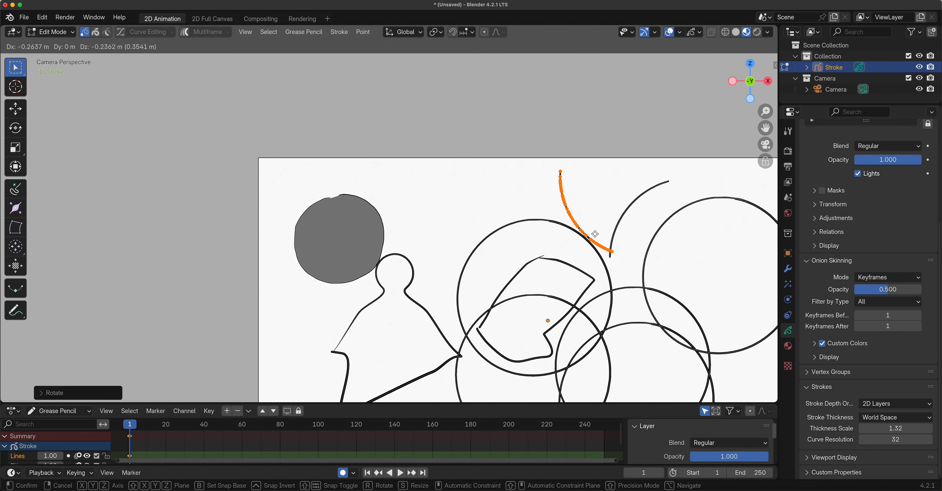
{"action": "left_click", "coordinate": [594, 238]}
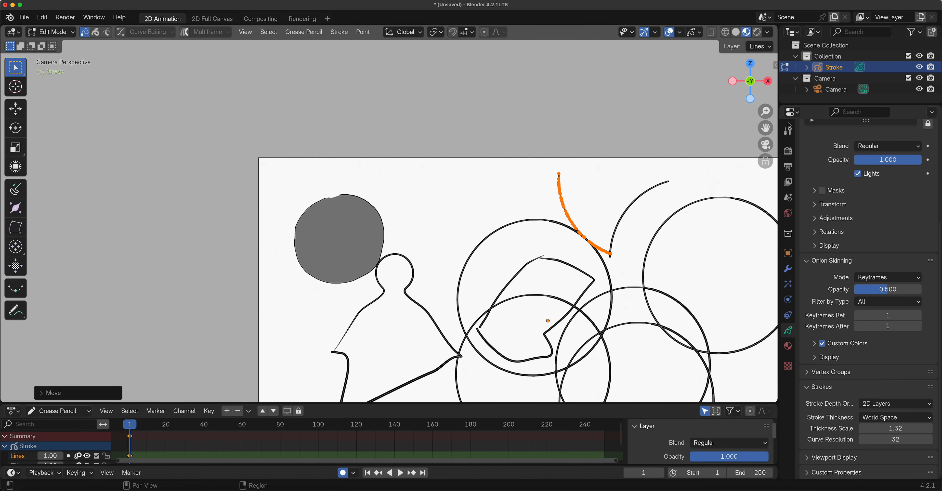
{"action": "mouse_move", "coordinate": [766, 111]}
{"action": "left_mouse_down"}
{"action": "mouse_move", "coordinate": [764, 124]}
{"action": "mouse_move", "coordinate": [660, 79]}
{"action": "mouse_move", "coordinate": [628, 48]}
{"action": "left_mouse_up"}
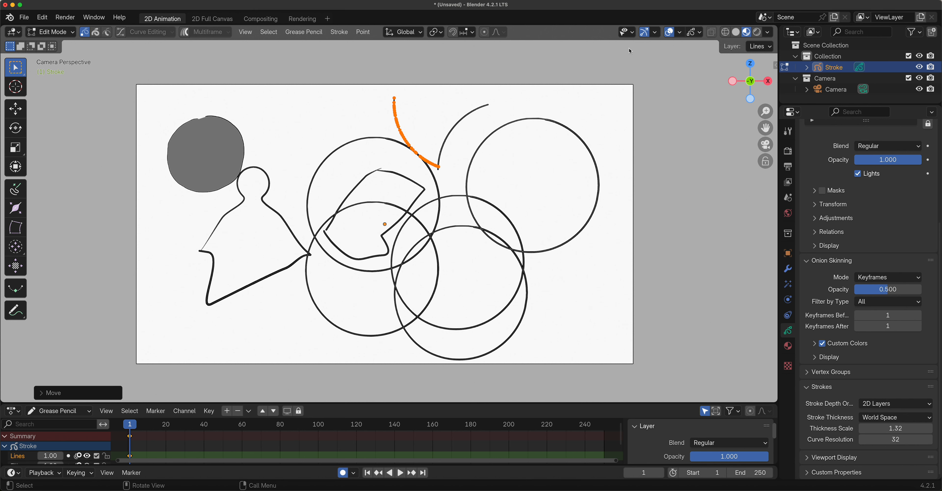